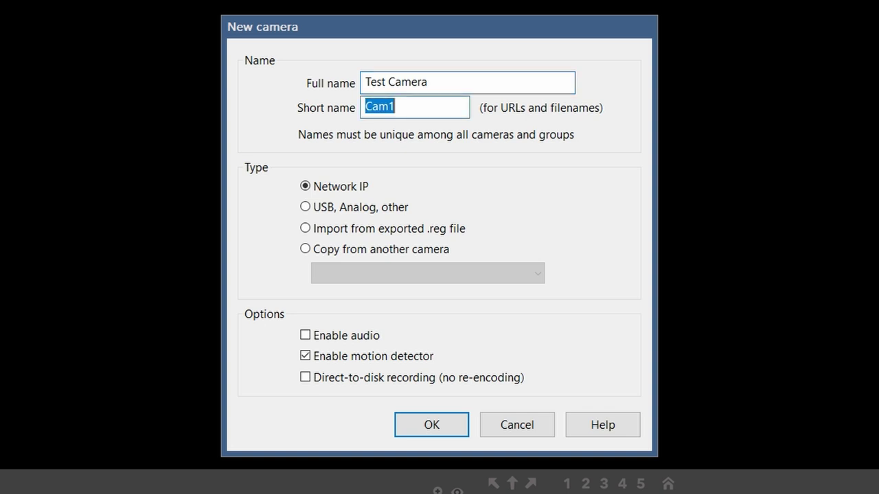
- Set the new camera's short name to TestCam, enable direct-to-disk recording and confirm the camera
text(TestCa)
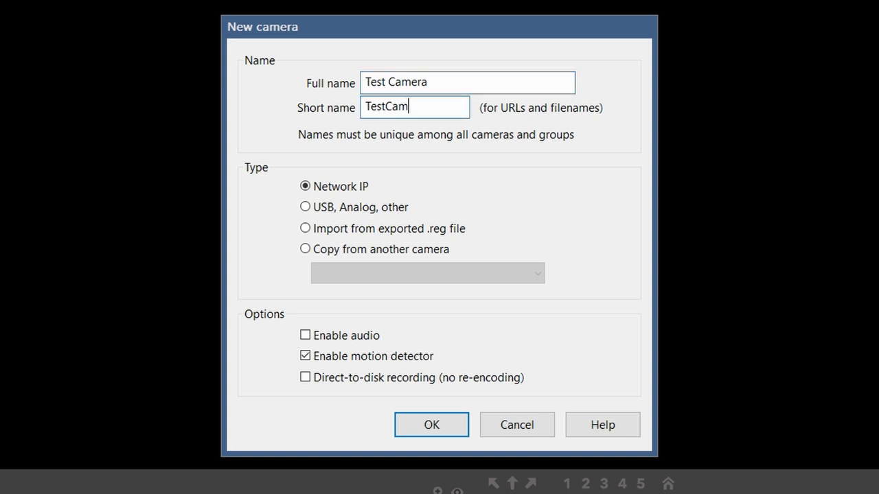
click(327, 379)
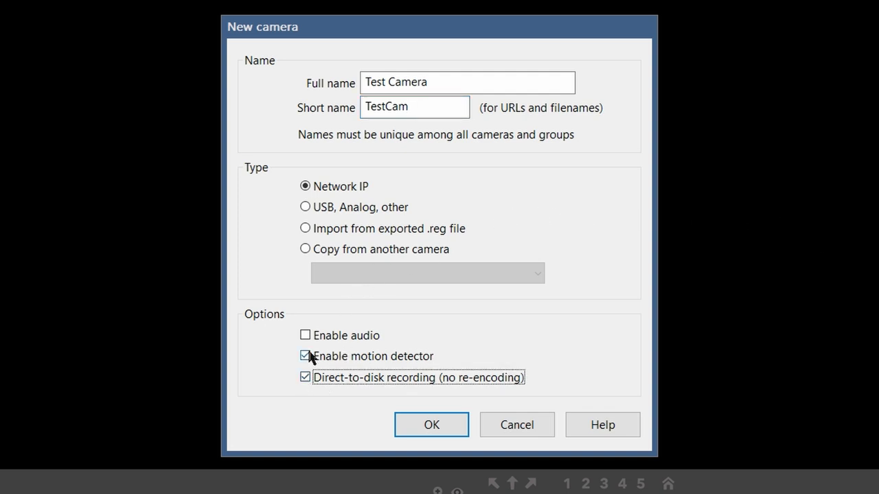
click(448, 425)
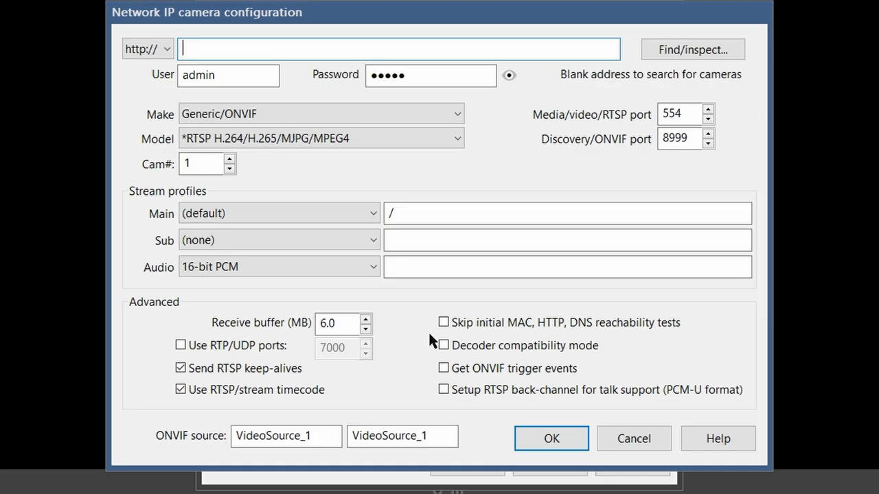
- Set the network camera's address to 192.168.2.134 and its make to ReoLink
text(192.168.)
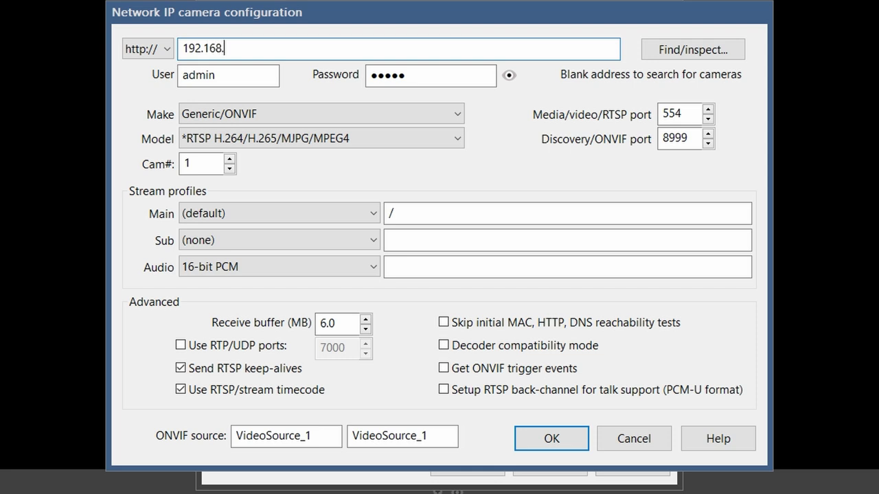
text(2.134)
click(359, 114)
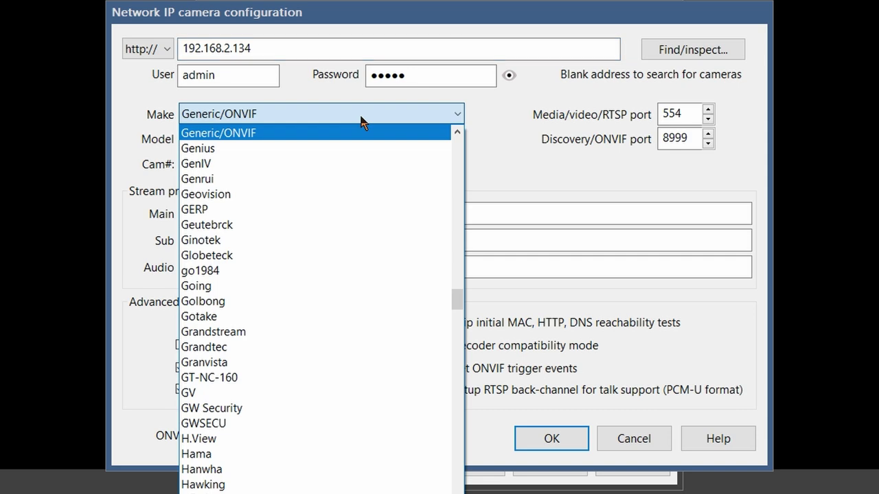
mouse_move(458, 306)
mouse_down()
mouse_move(457, 241)
mouse_move(455, 309)
mouse_up()
key(r)
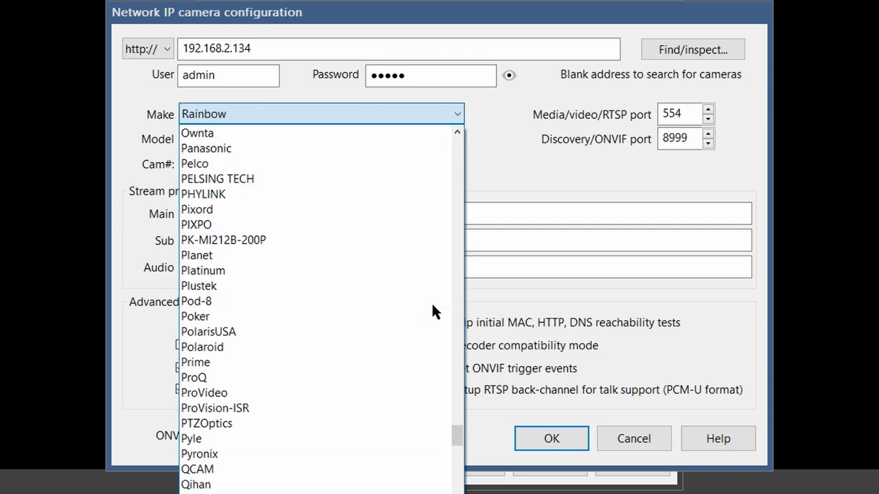
scroll(388, 313, down, 3)
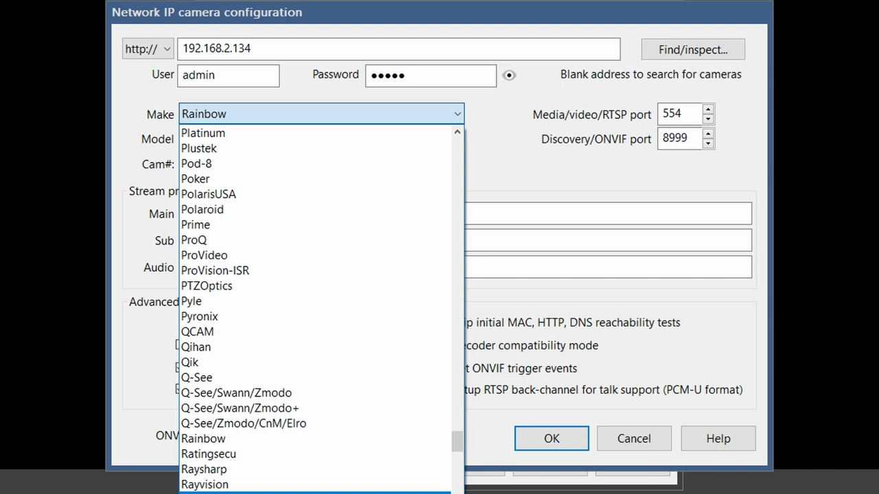
click(275, 493)
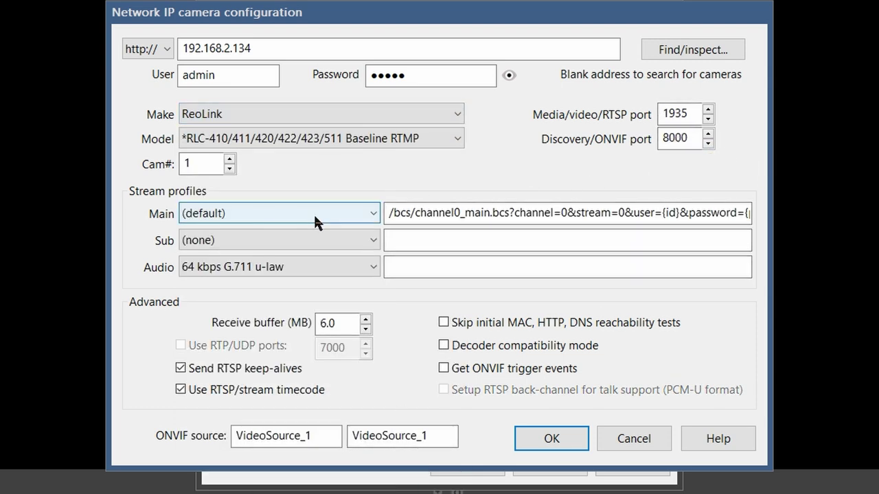
- Set the camera model to H.264 RTSP and the sub stream profile to (default)
click(373, 141)
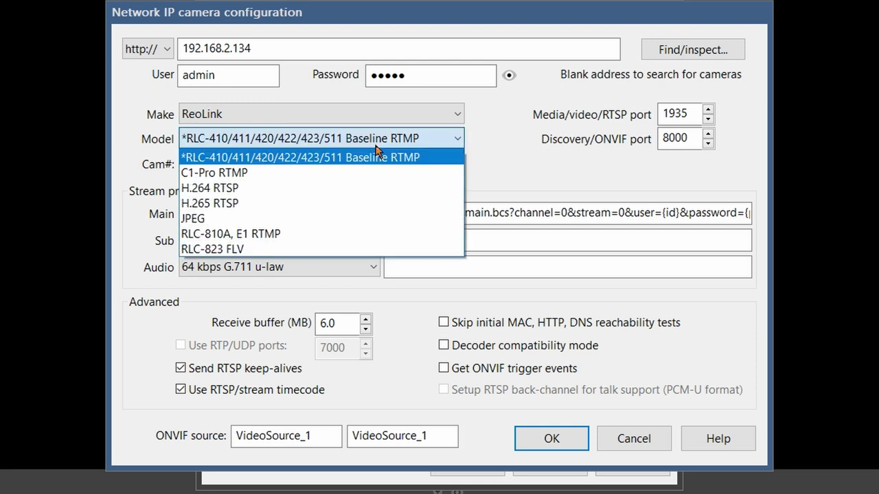
click(242, 190)
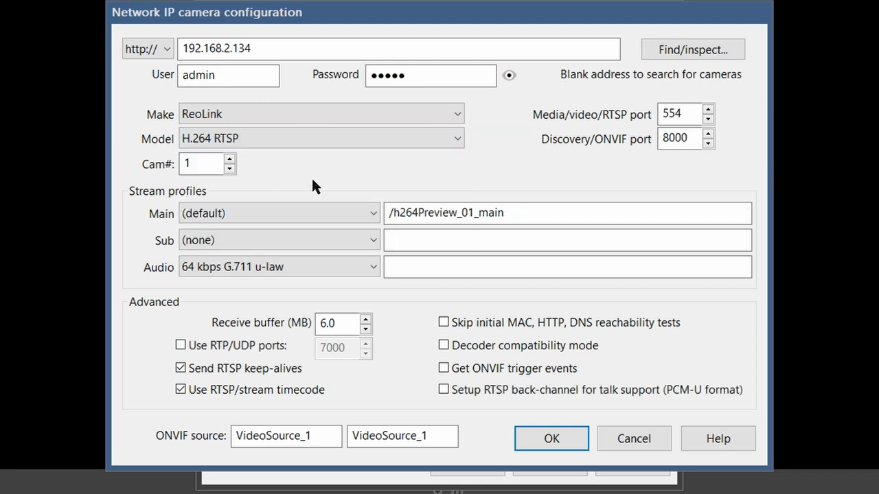
click(309, 238)
click(295, 275)
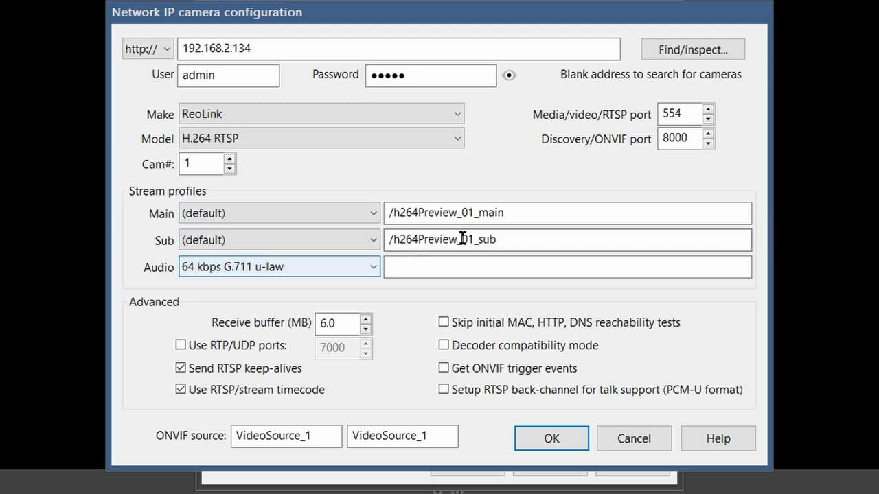
drag(534, 240, 374, 236)
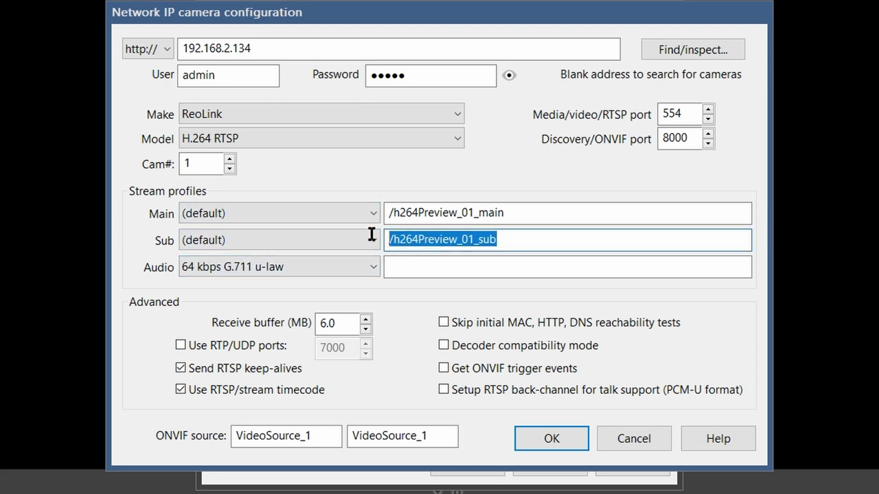
drag(491, 215, 374, 216)
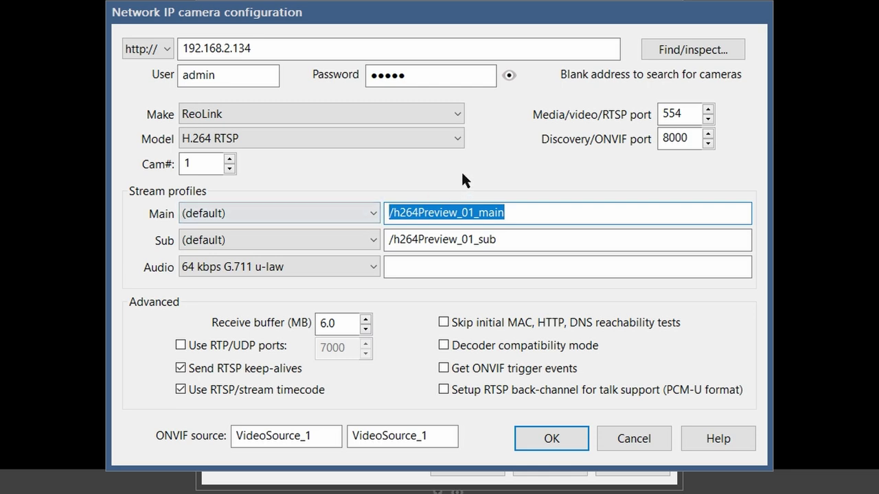
click(533, 213)
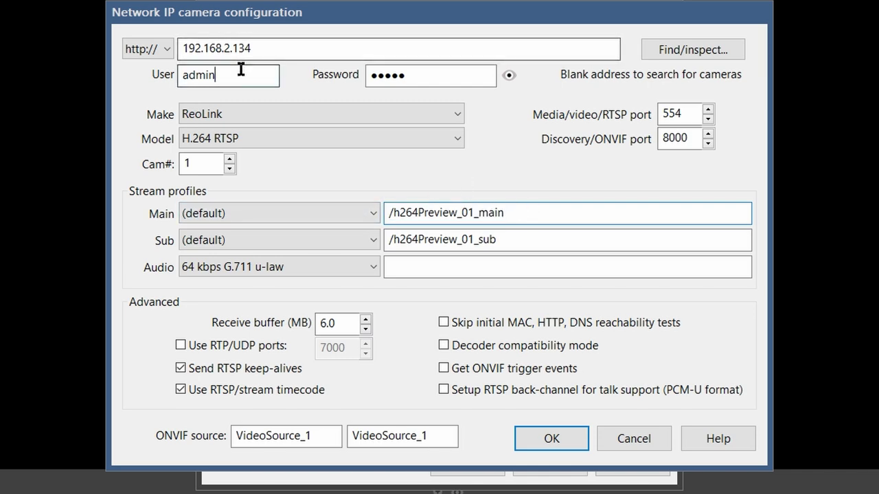
- Paste the camera account's password into the login details and accept the network configuration
click(240, 69)
drag(232, 75, 135, 74)
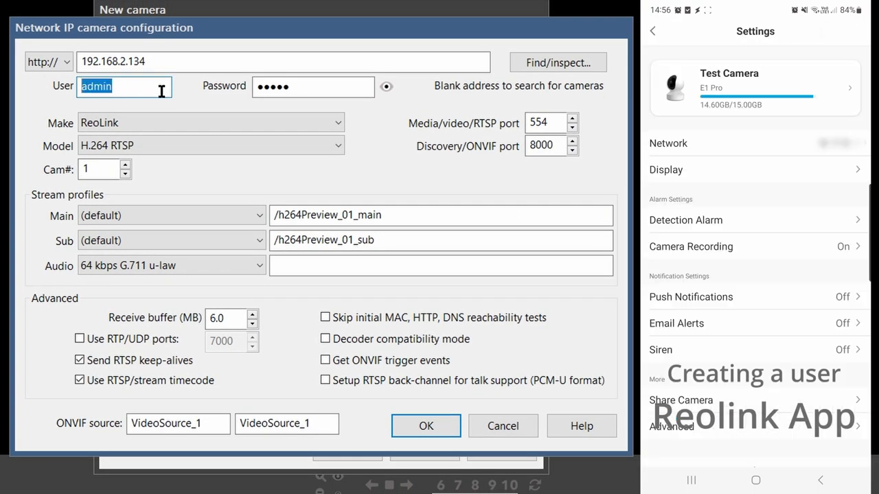
click(344, 86)
drag(337, 85, 247, 92)
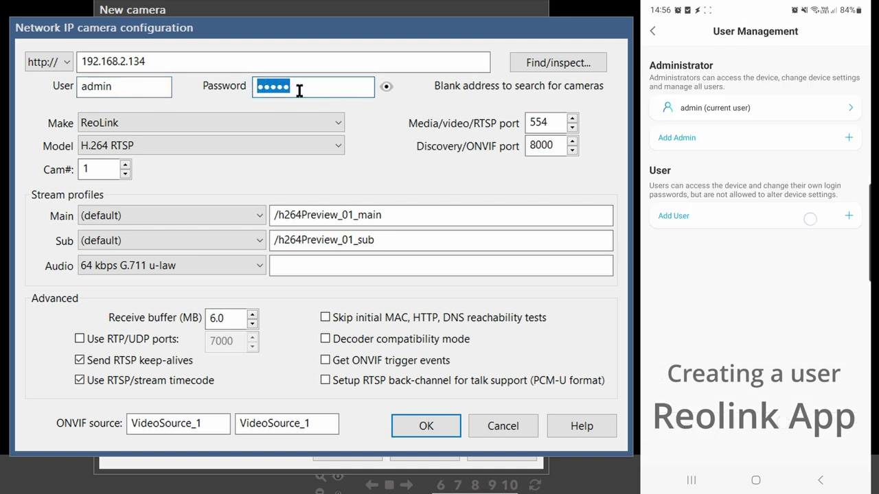
key(ctrl+v)
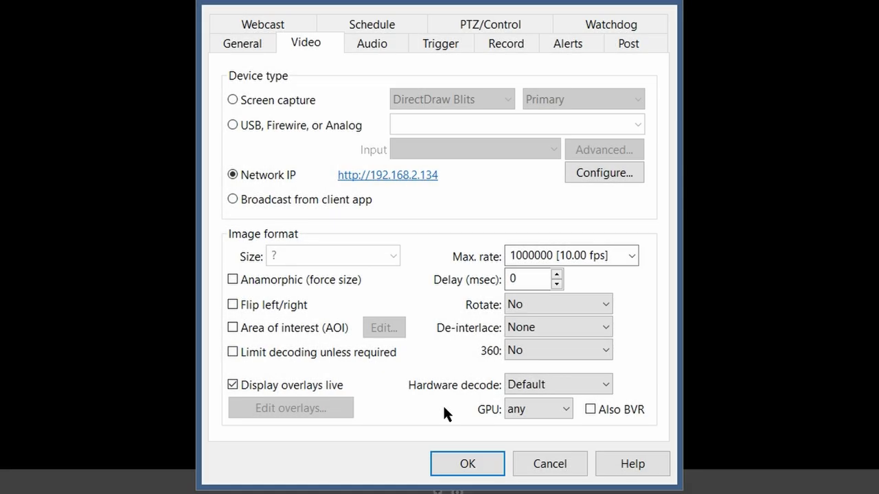
- Enable Limit decoding unless required, choose Default hardware decoding and accept the video settings
click(323, 351)
click(571, 386)
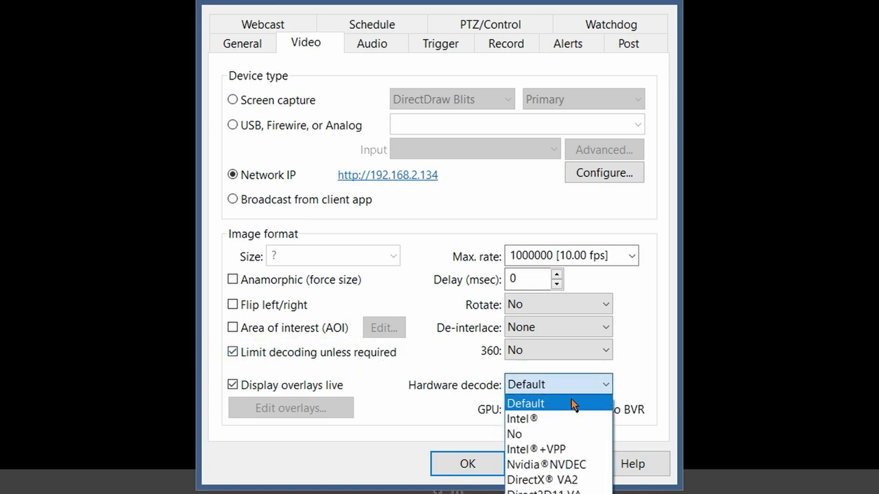
click(562, 398)
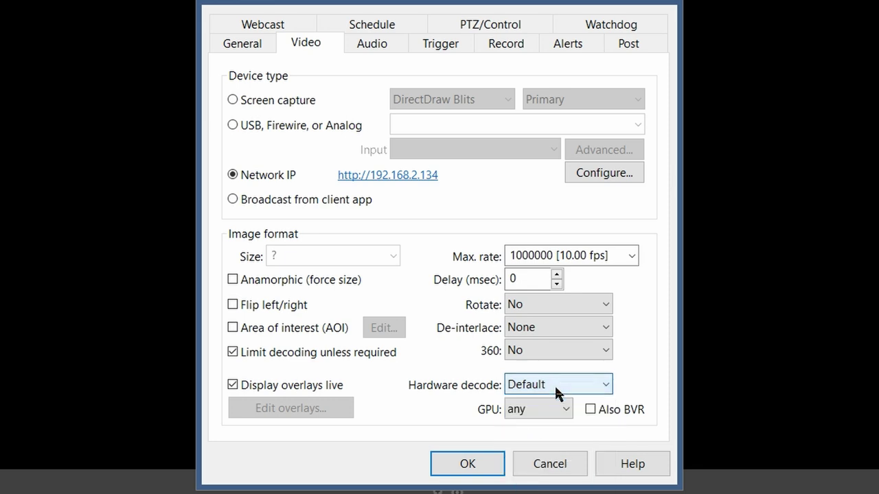
click(544, 411)
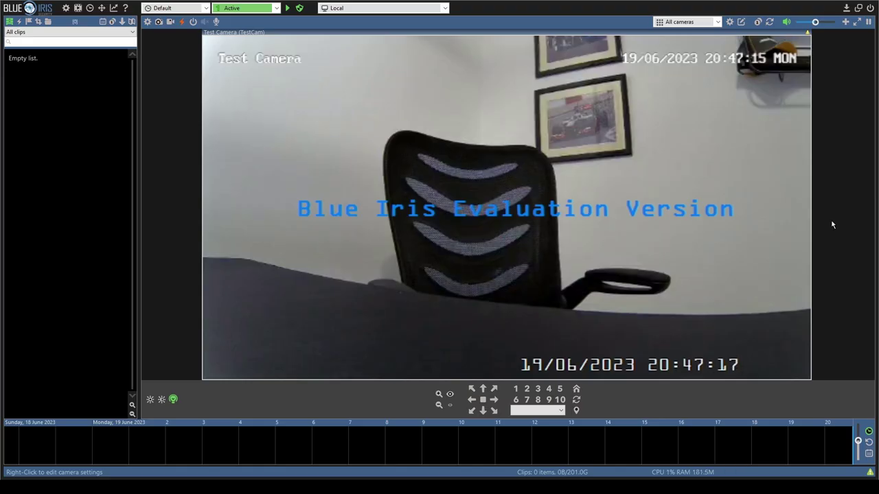
- View the Test Camera feed enlarged, return to the overview and open the camera's settings
double_click(647, 227)
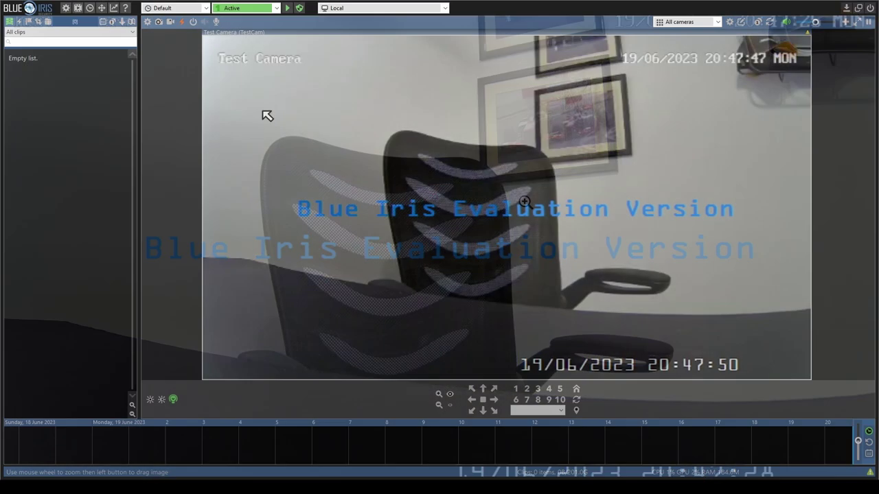
right_click(264, 113)
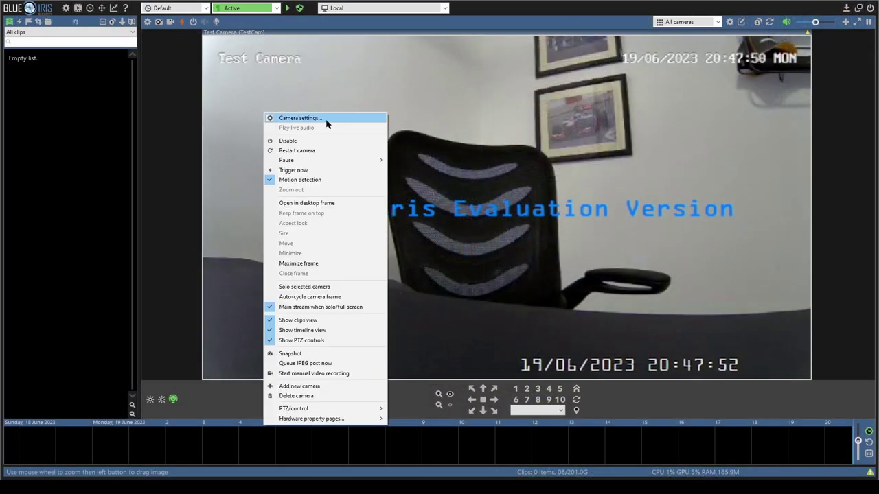
click(321, 122)
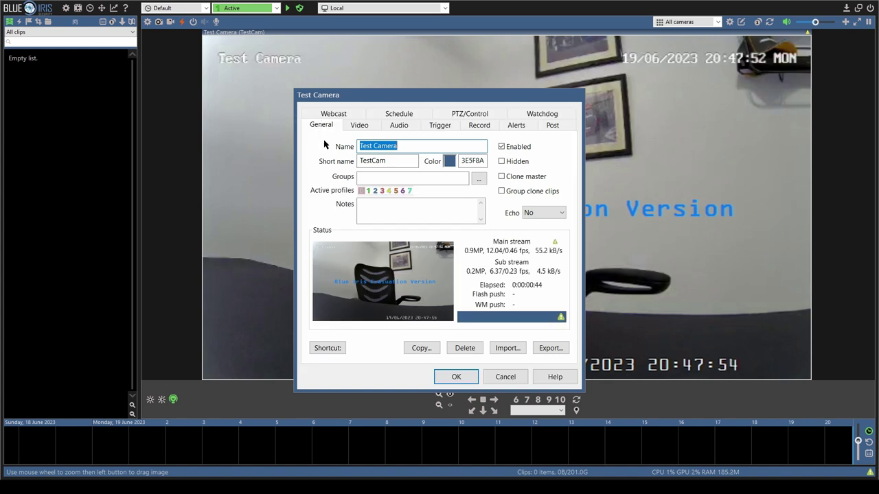
- Look at the group selection options for Test Camera and close them without adding a group
click(369, 176)
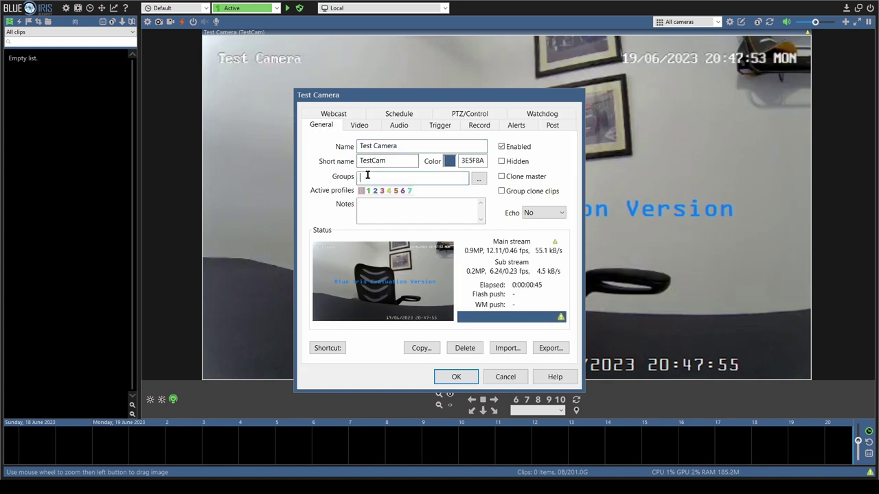
click(479, 179)
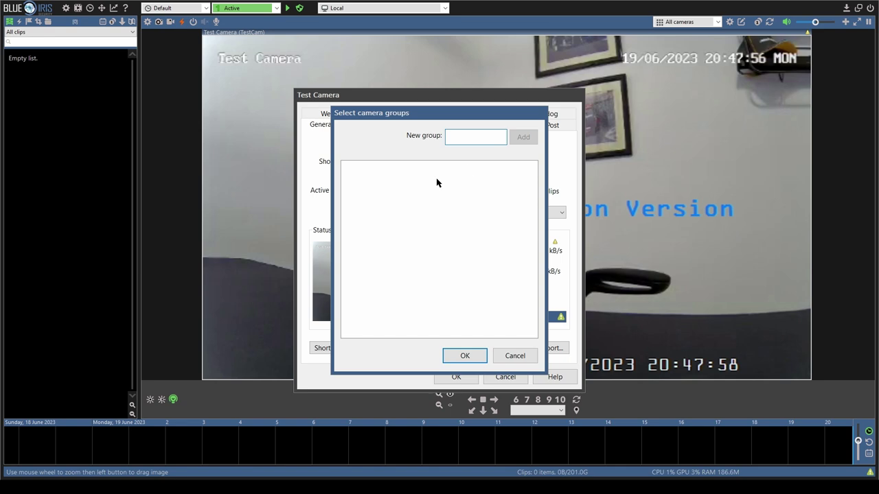
click(514, 356)
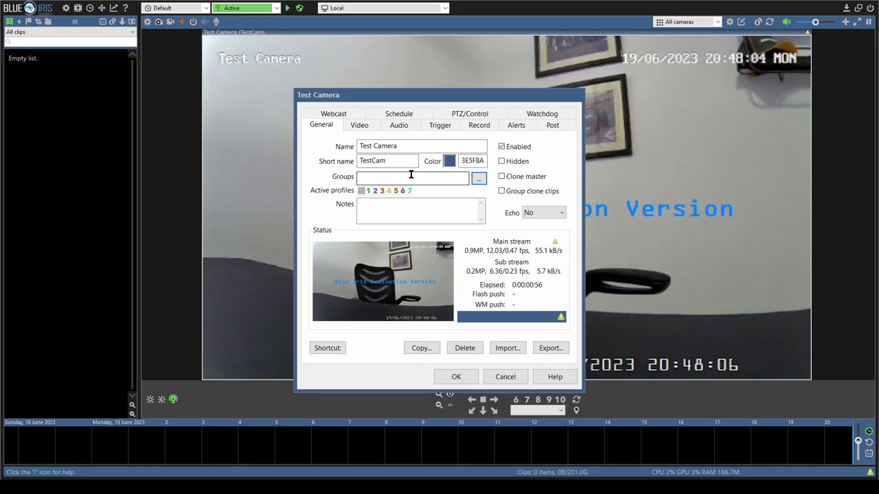
- Try adding a date and time text overlay at the video's lower left, delete it and close the overlay editor
click(359, 126)
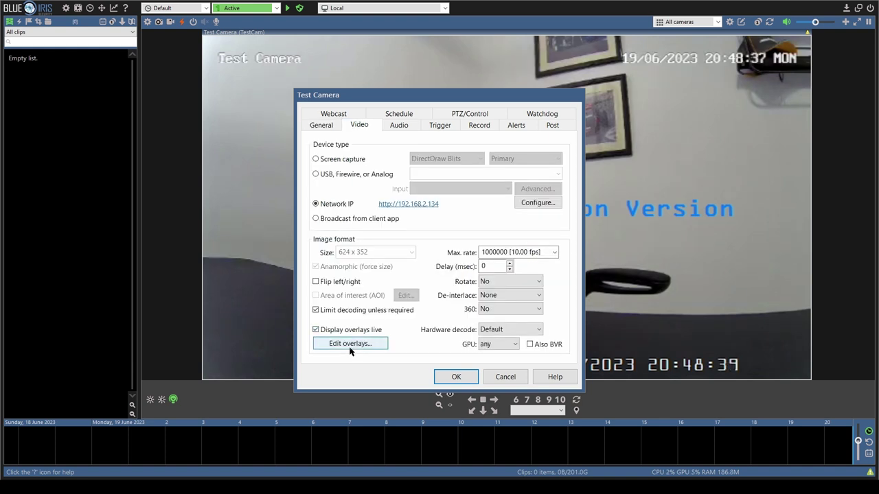
click(347, 347)
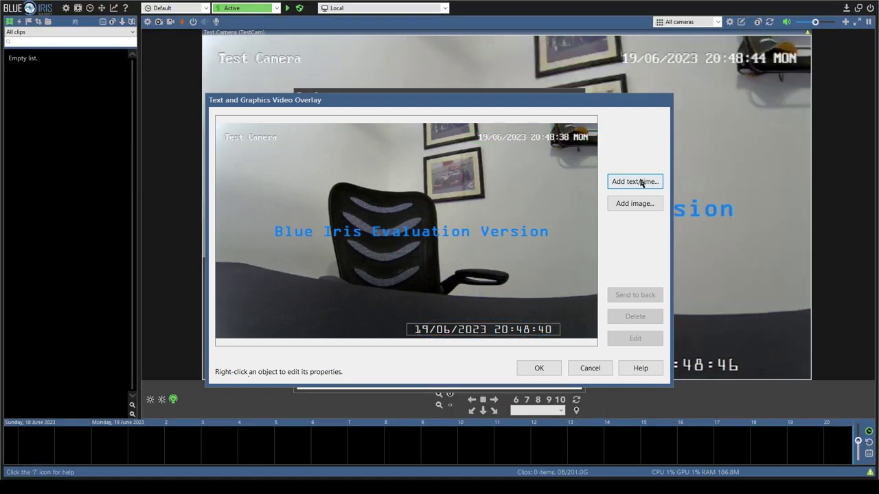
click(636, 181)
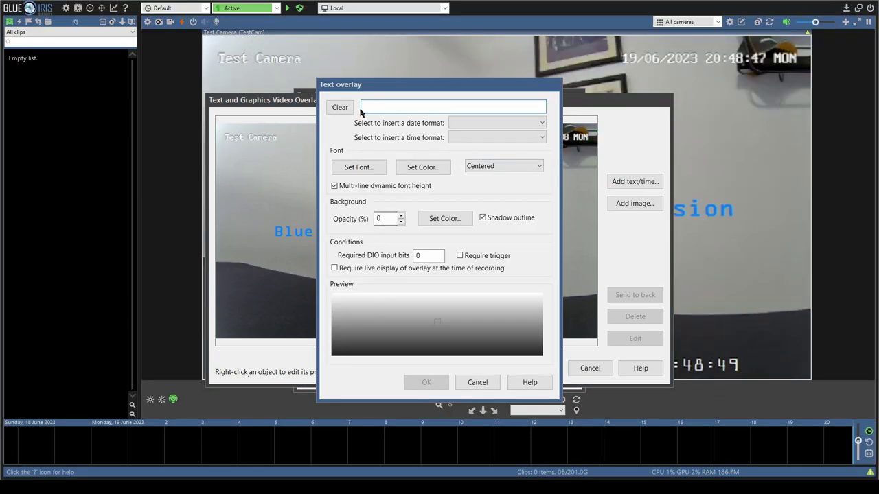
key(Escape)
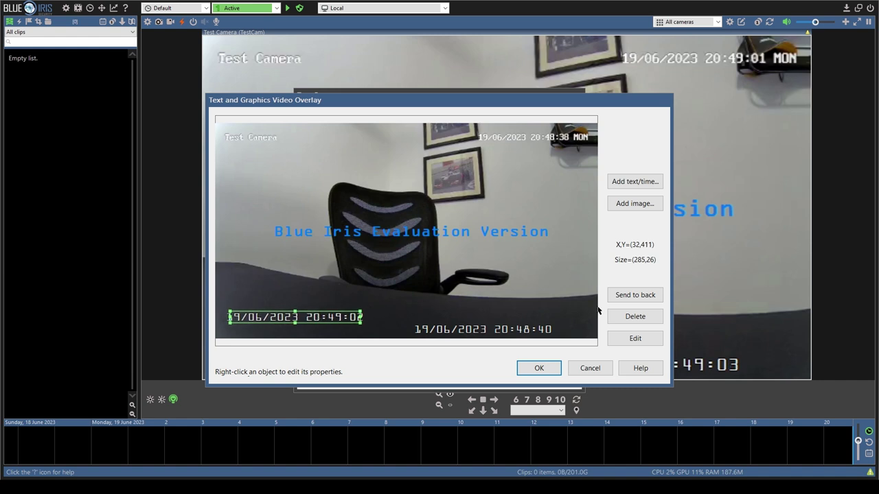
click(635, 319)
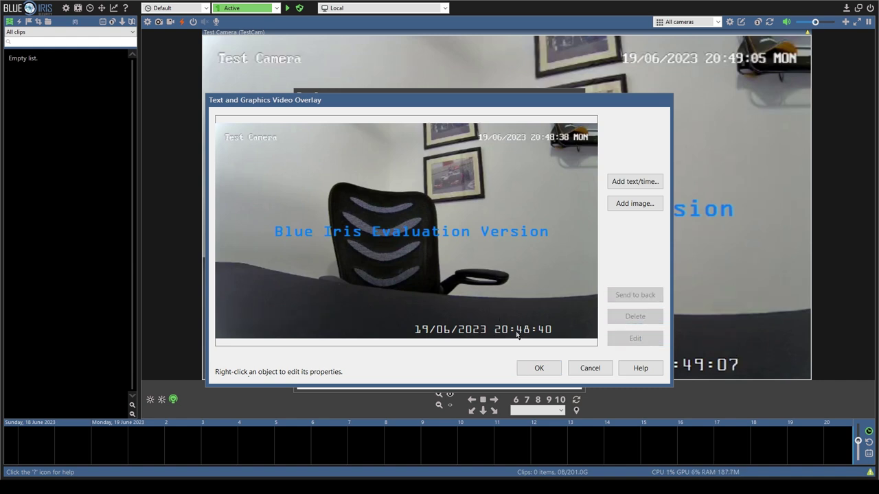
key(Escape)
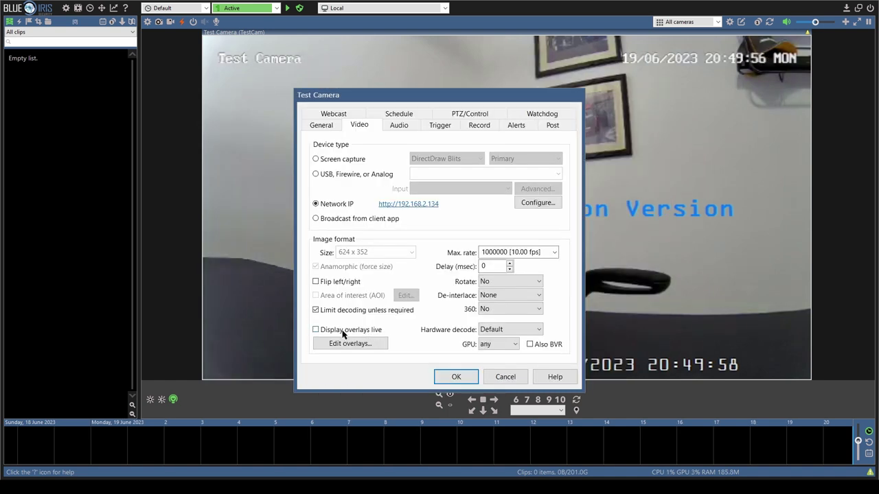
- Turn on live overlay display and set the camera's maximum rate to 666667 (15.00 fps)
click(344, 331)
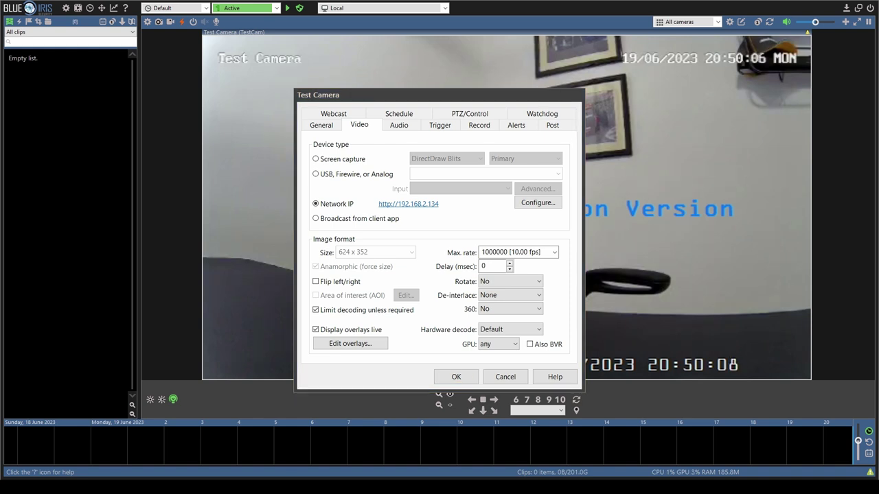
click(555, 253)
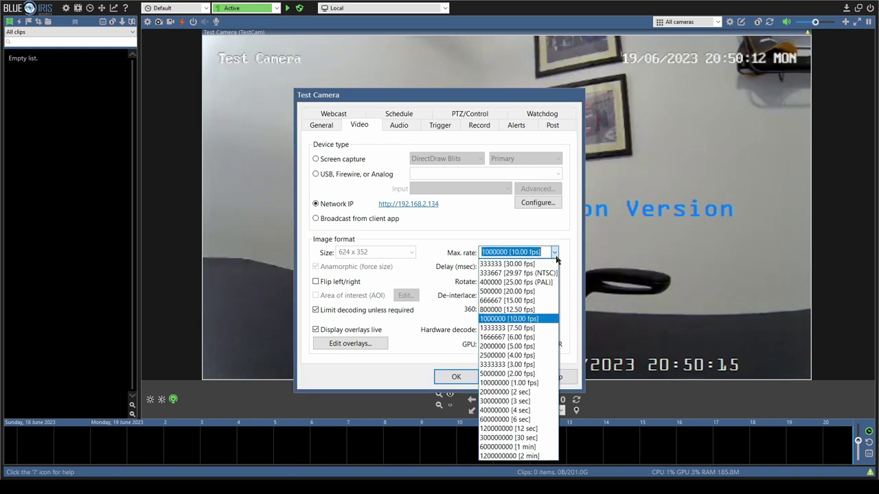
click(524, 302)
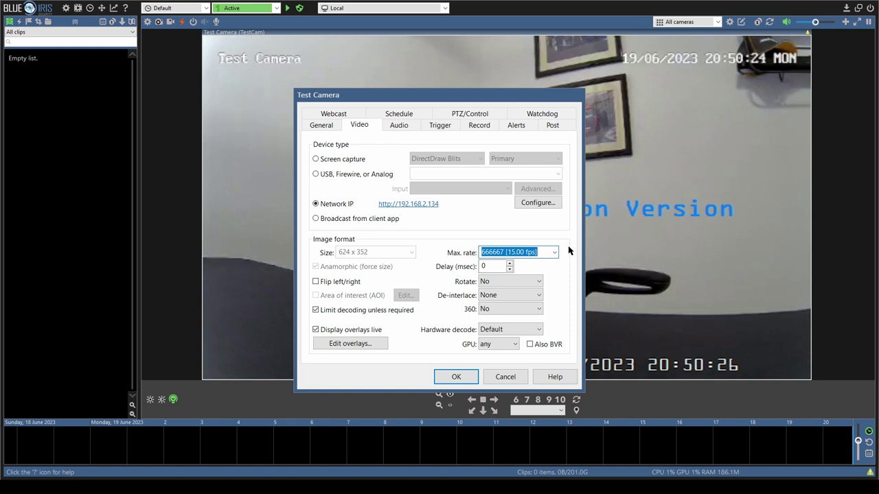
- Save the Test Camera's video settings and close its settings dialog
click(453, 377)
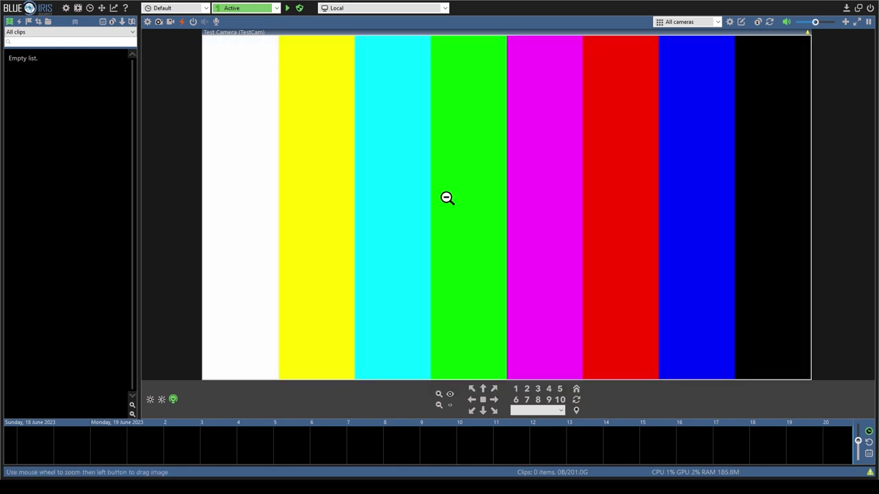
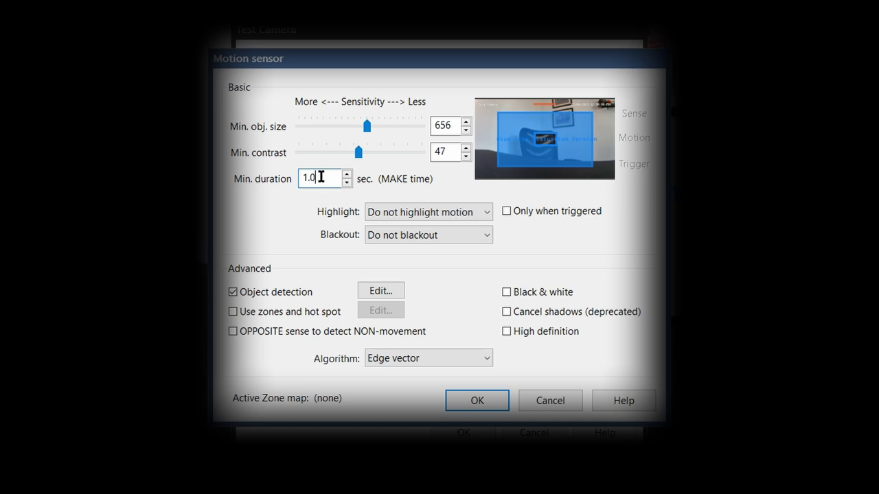
- Examine the minimum duration (MAKE time) setting of the motion sensor
drag(322, 177, 300, 177)
click(319, 175)
click(325, 177)
drag(326, 177, 298, 177)
click(327, 179)
- Try the Show object rectangles highlight for motion and return the option to Do not highlight motion
click(458, 215)
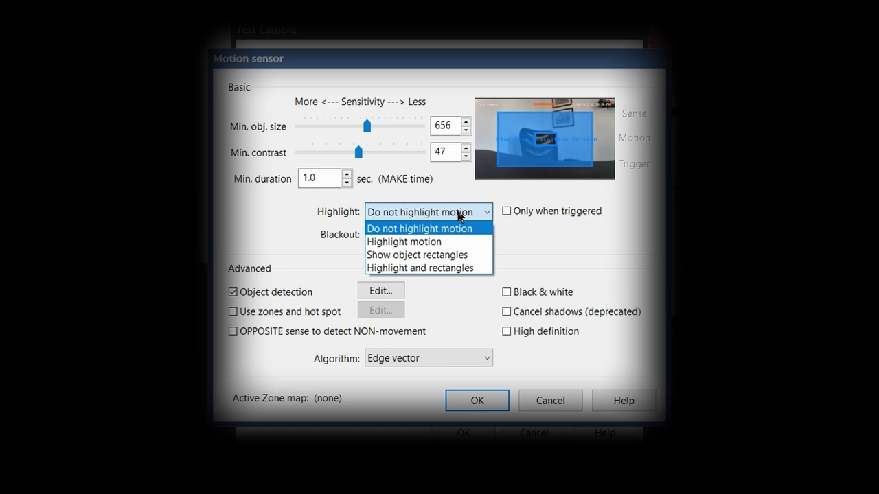
click(426, 256)
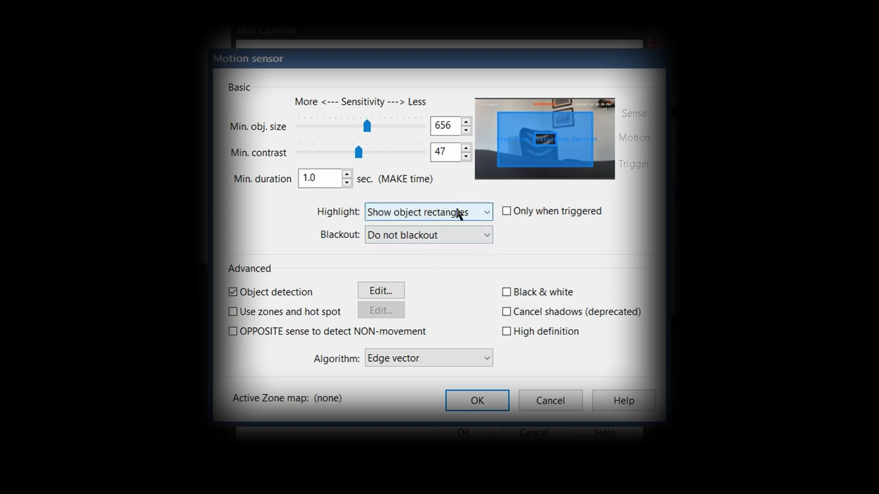
click(458, 215)
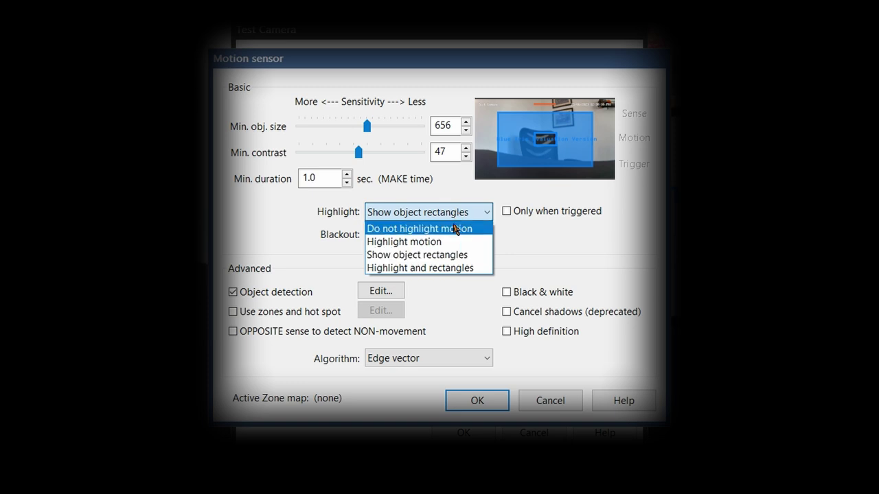
click(455, 229)
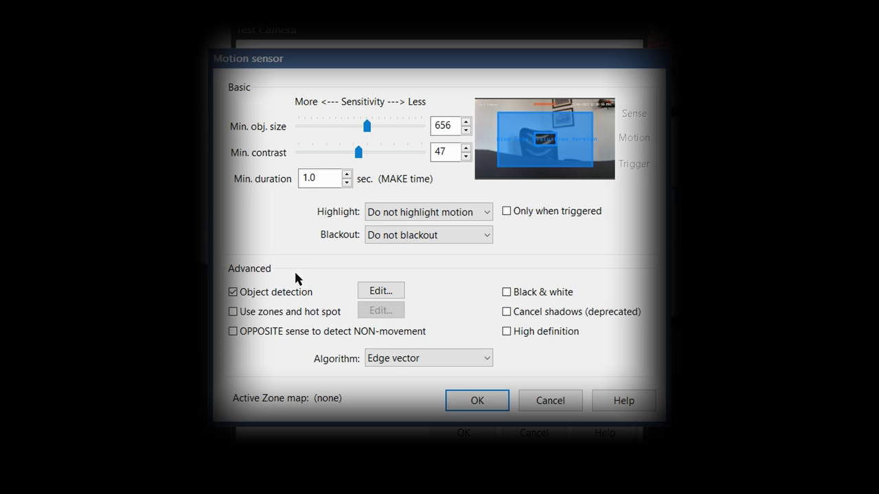
- Open the object detection settings and examine the object travel distance on the sub-stream
click(396, 285)
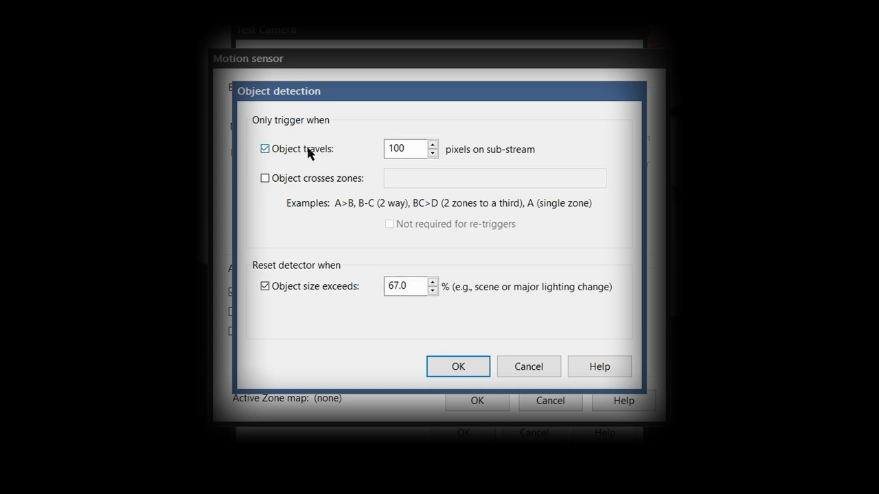
click(408, 150)
drag(407, 150, 373, 148)
click(414, 151)
- Try requiring objects to cross zones A>B, with the condition not required for re-triggers
click(295, 178)
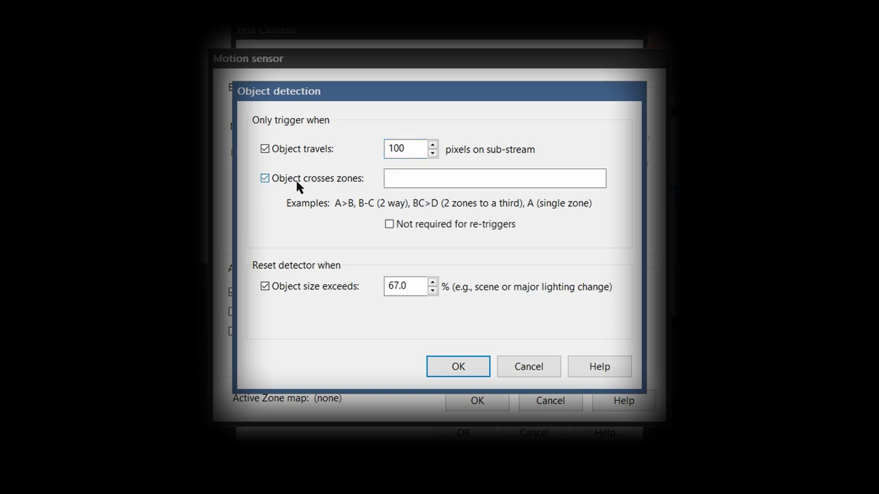
click(407, 182)
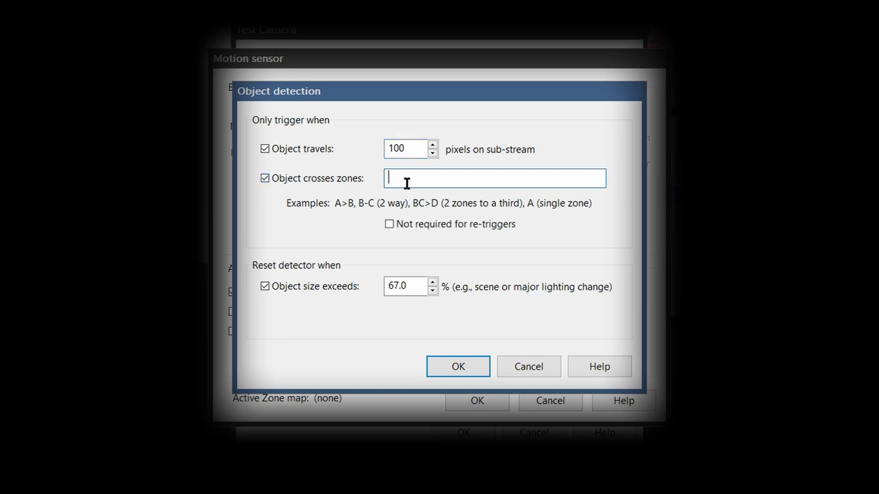
text(A)
text(>B)
drag(417, 178, 387, 179)
click(406, 178)
drag(414, 181, 390, 181)
click(390, 225)
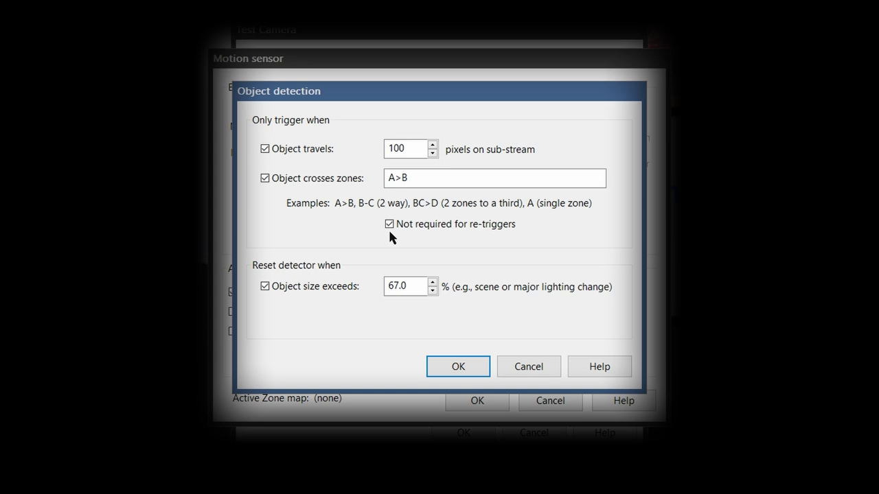
click(417, 178)
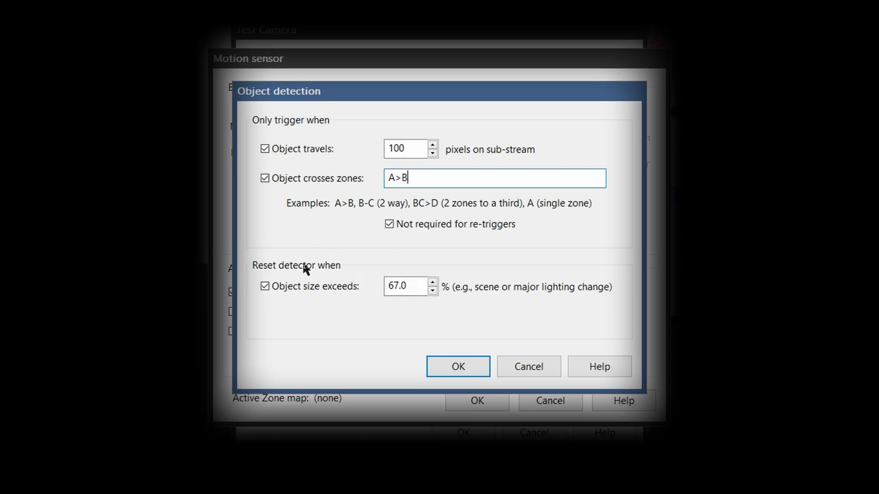
- Examine the object size percentage that resets the detector and close the object detection settings
click(415, 287)
drag(416, 287, 386, 286)
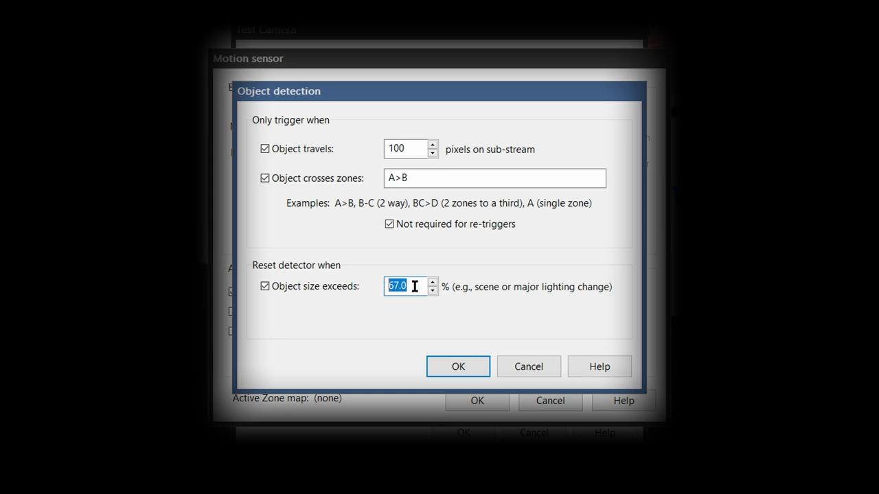
click(416, 287)
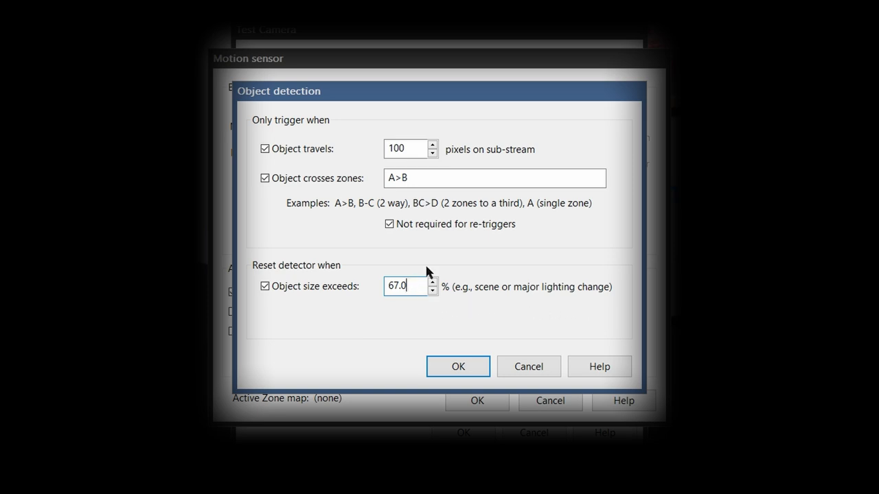
key(Return)
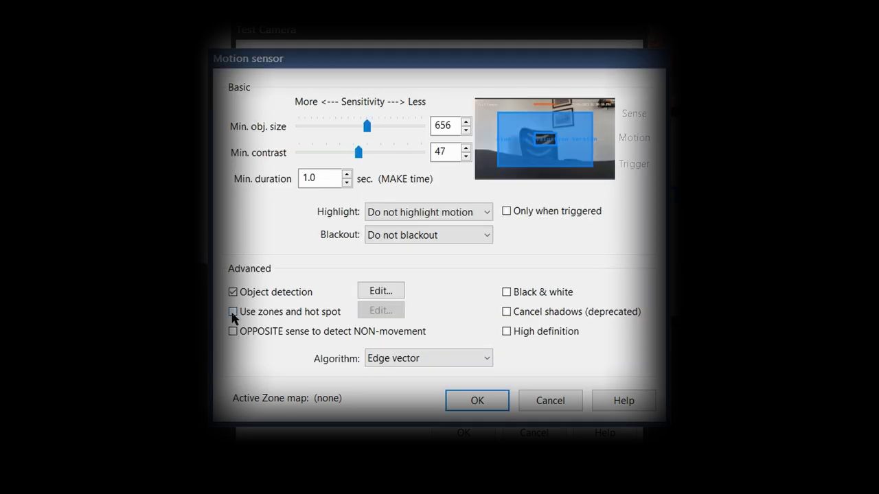
- Enable zones and hot spot for the motion sensor and open the motion zone editor
click(233, 313)
click(381, 311)
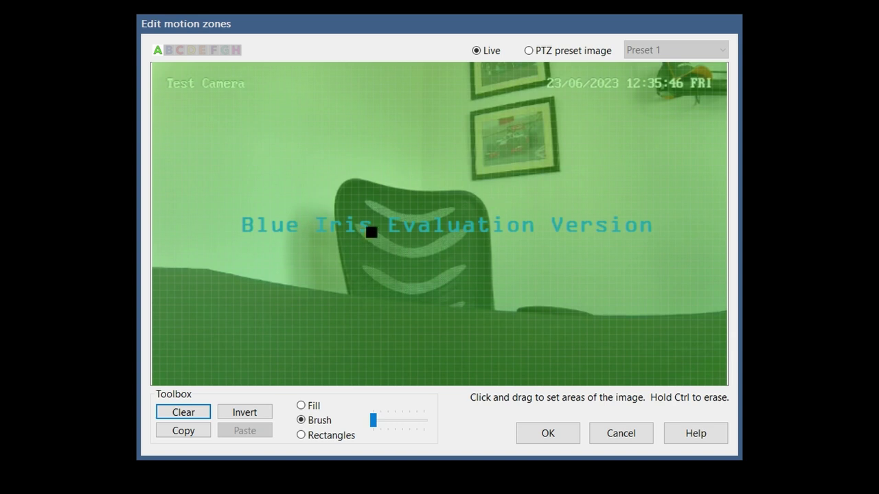
- Try a brush outline over the chair's left edge in motion zone A, remove it and draw a rectangle beside the chair
mouse_move(302, 167)
mouse_down()
mouse_move(291, 265)
mouse_move(353, 265)
mouse_move(360, 178)
mouse_move(303, 168)
mouse_up()
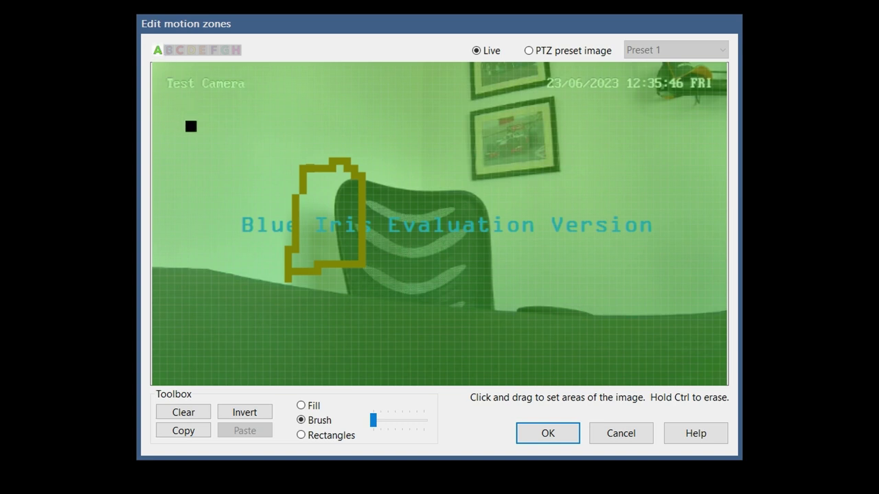
key(ctrl+z)
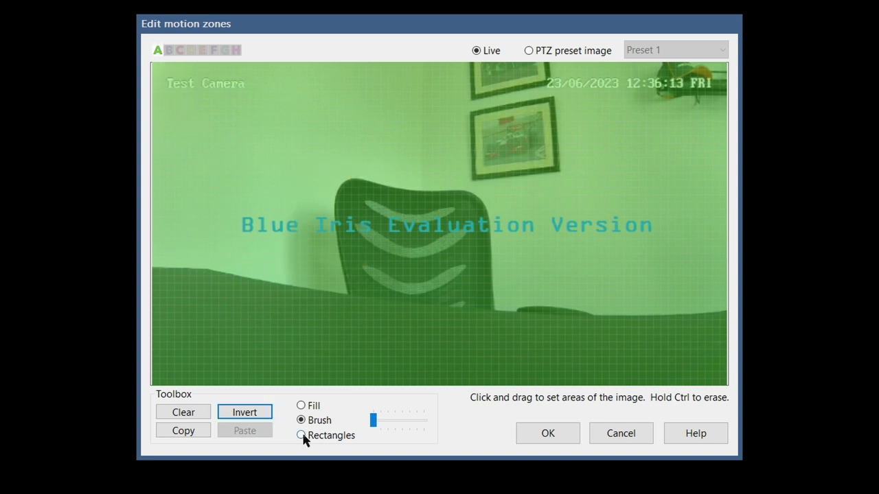
click(302, 435)
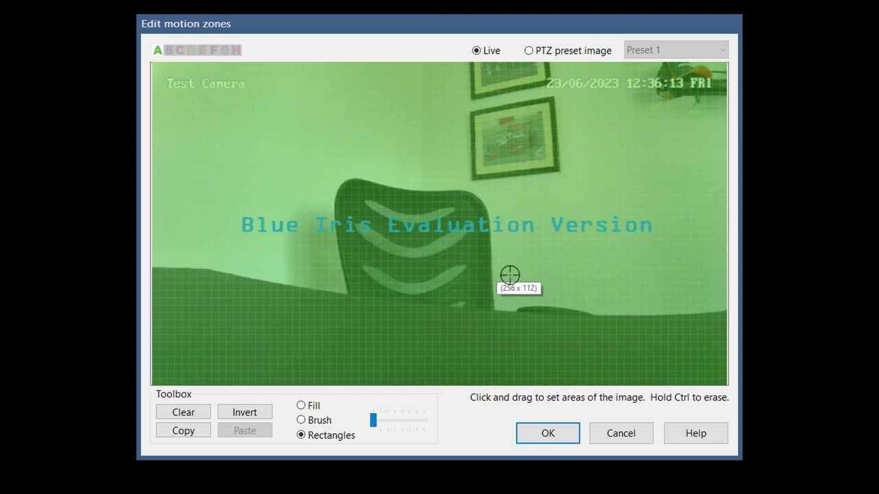
drag(510, 275, 581, 298)
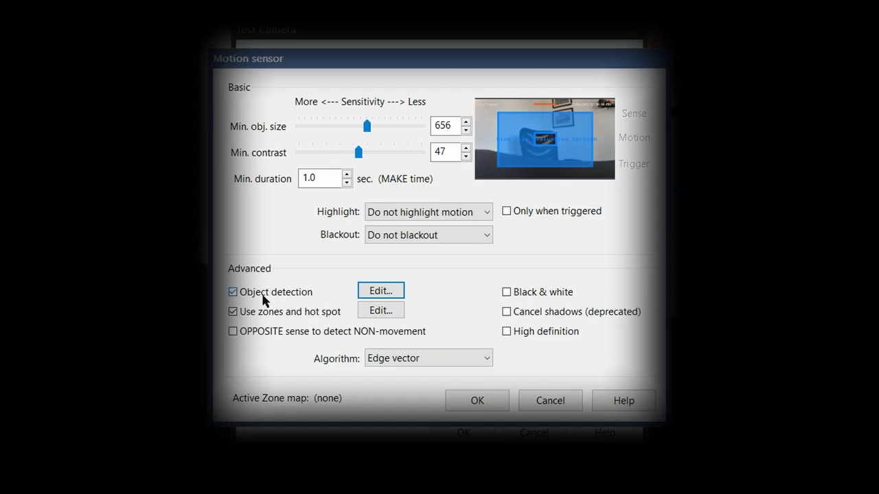
- Try enabling the Object crosses zones condition in the object detection settings and cancel the dialog
click(380, 291)
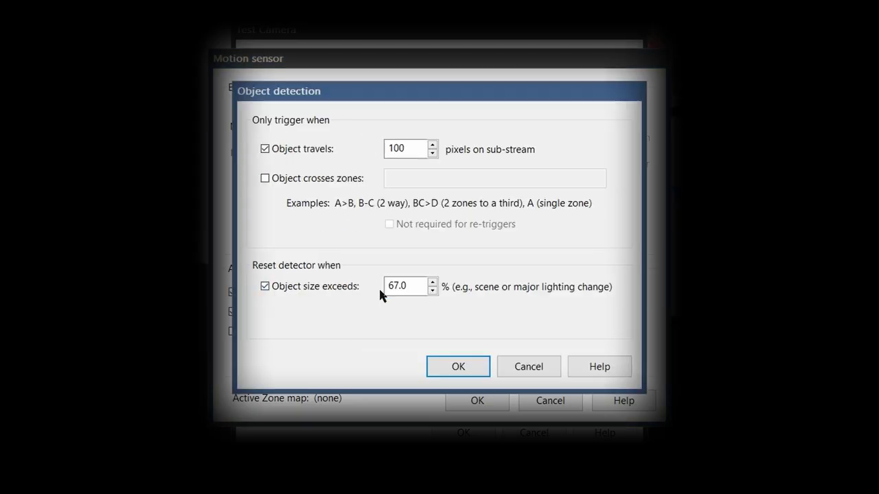
click(355, 180)
click(395, 178)
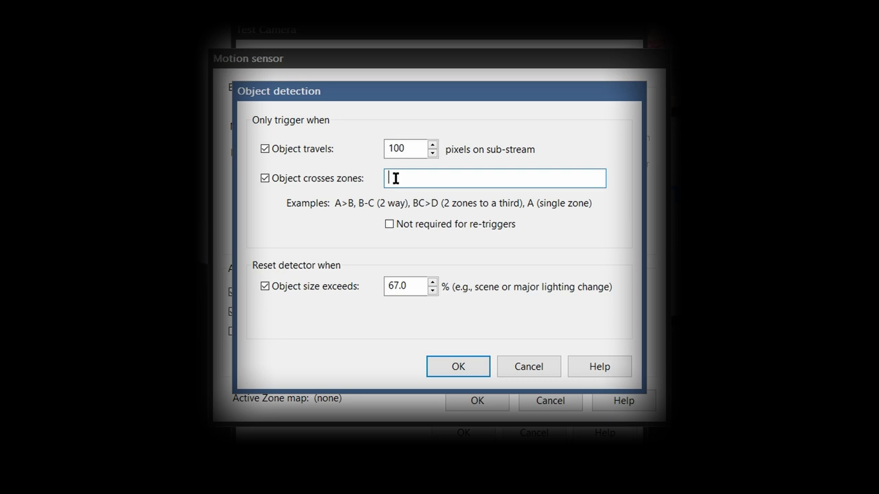
click(542, 378)
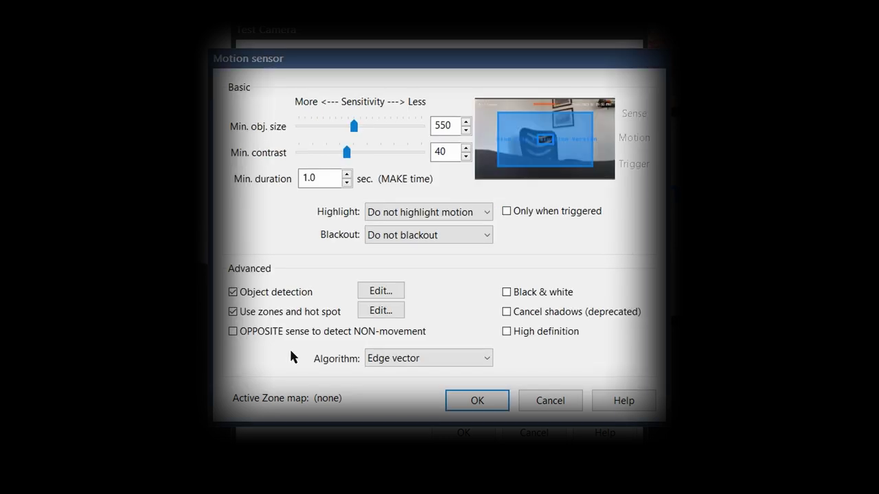
- Try the motion sensor's Black & white option, turn it back off and look through the algorithm choices
click(507, 293)
click(507, 293)
click(419, 358)
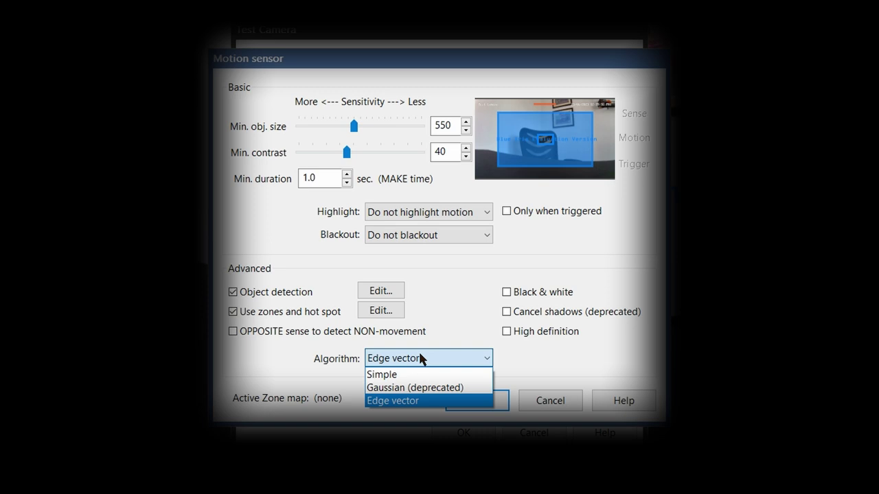
click(420, 358)
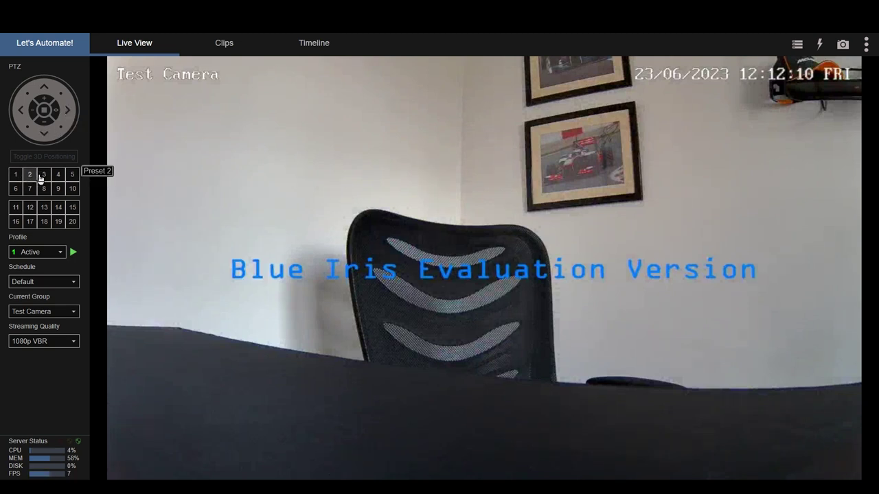
- In the Blue Iris web interface's live view, look at the available profiles and camera groups
click(60, 256)
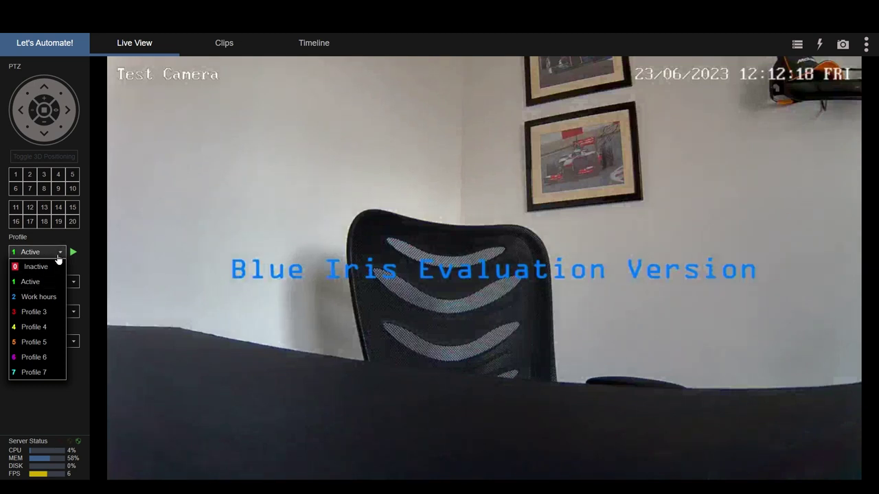
click(61, 256)
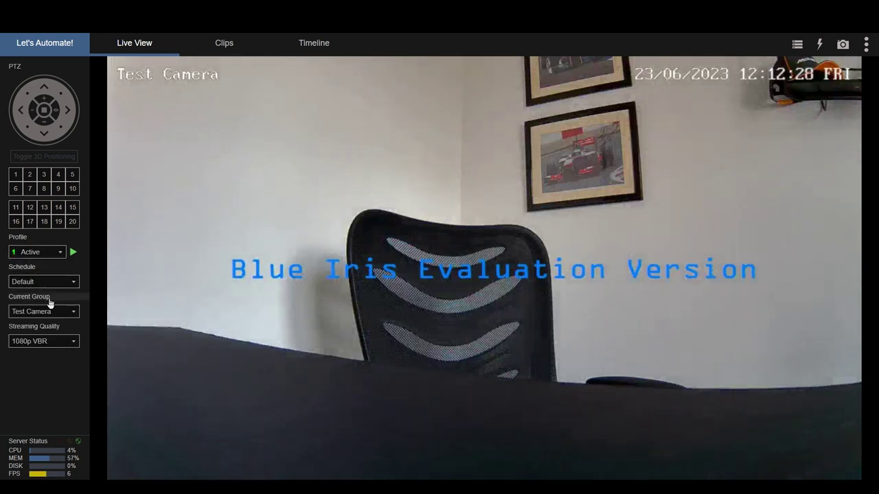
click(66, 314)
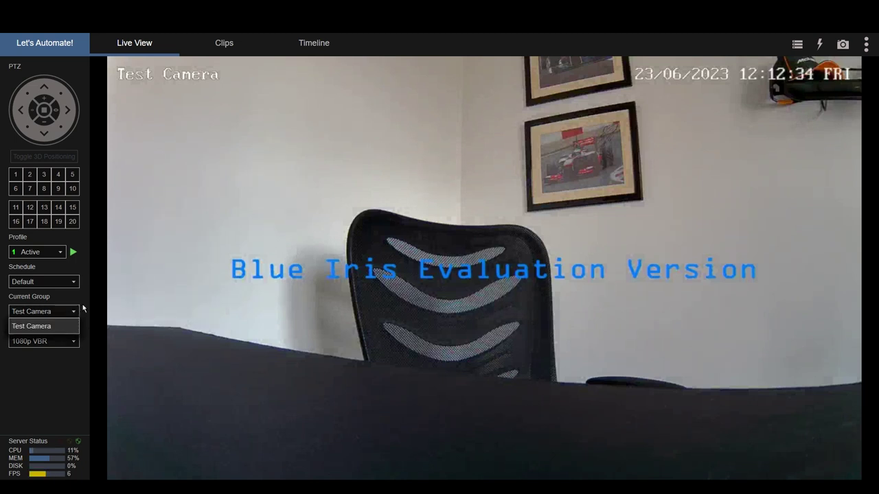
click(83, 309)
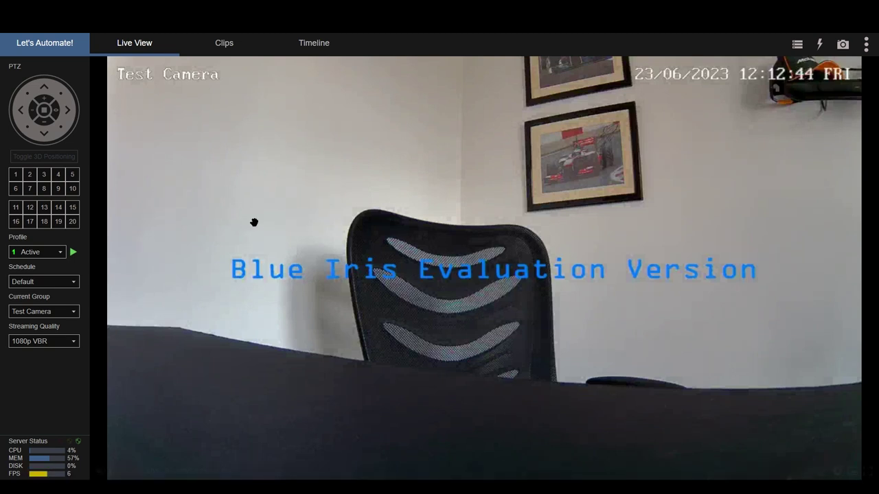
- Set the live view's streaming quality to 2160p VBR and switch it to 144p for comparison
click(70, 342)
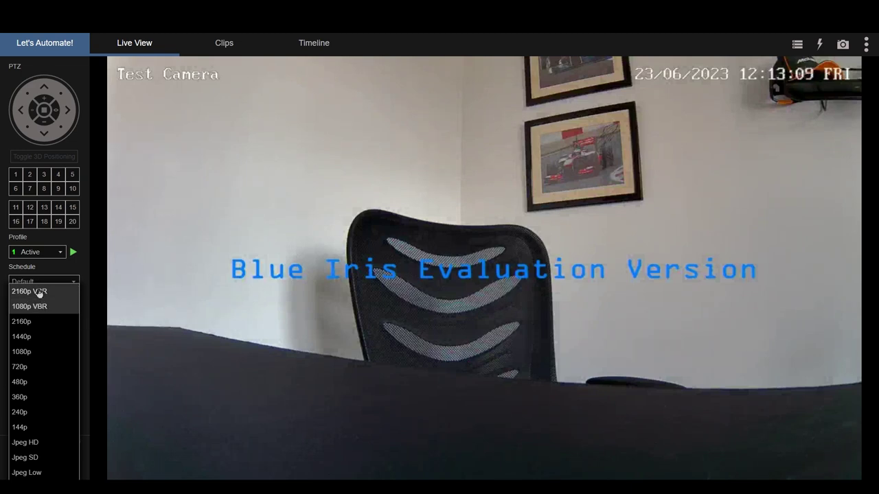
click(69, 291)
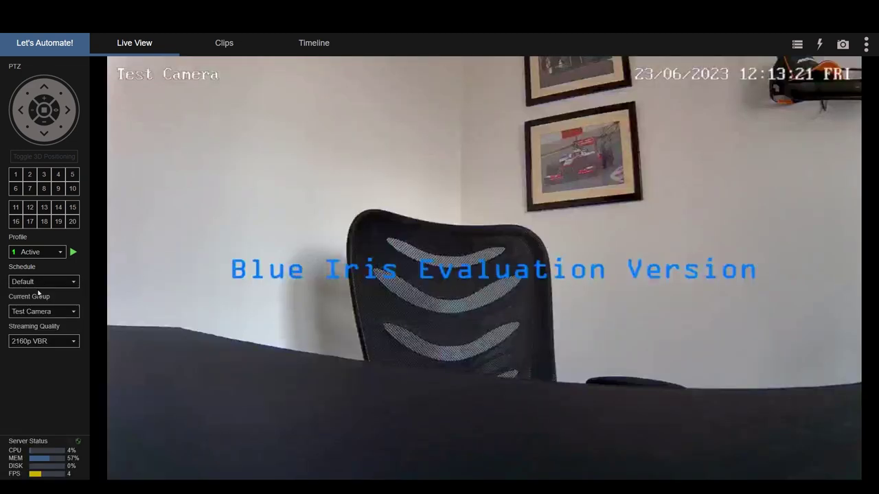
click(48, 347)
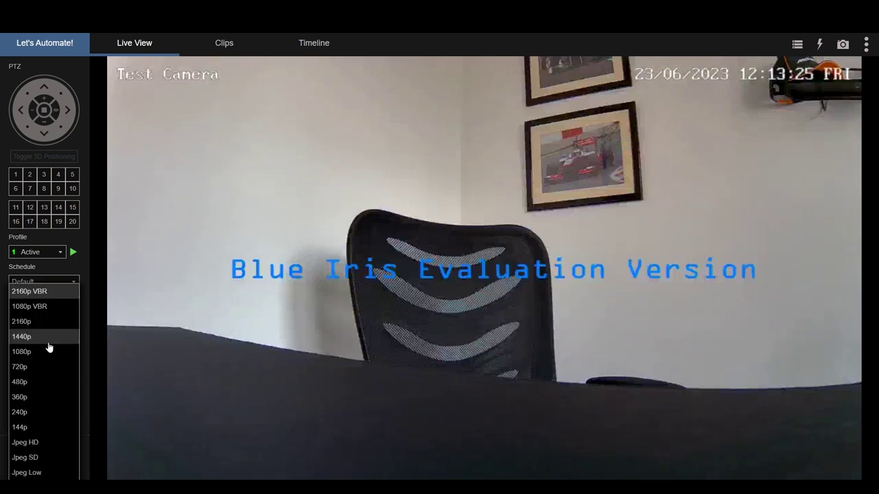
click(33, 428)
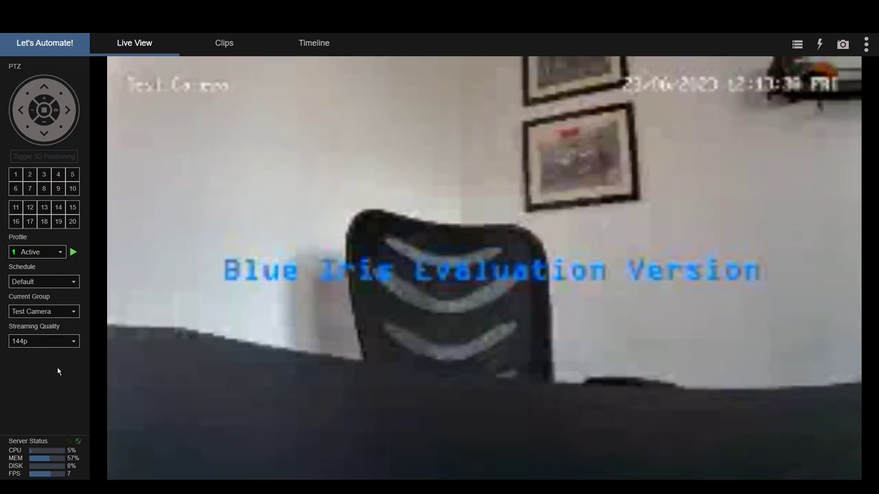
click(52, 345)
click(59, 427)
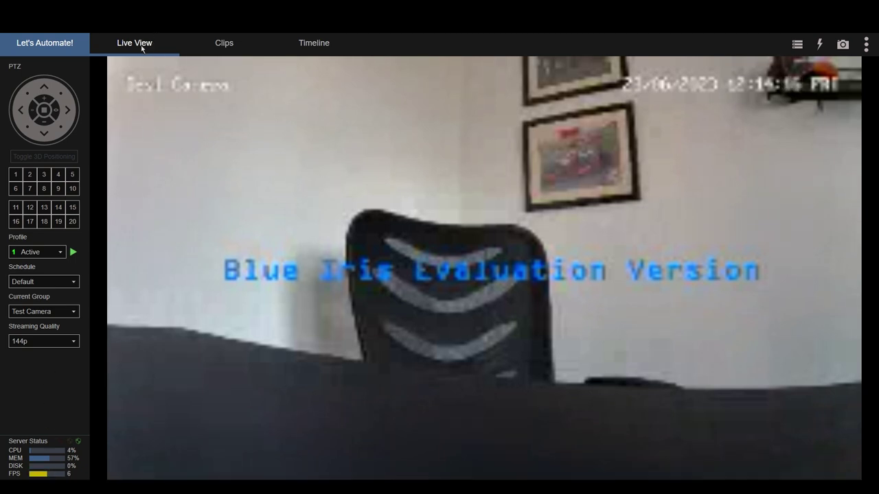
- Open the recorded clips list and look through its clip type choices and start and end date filter
click(230, 48)
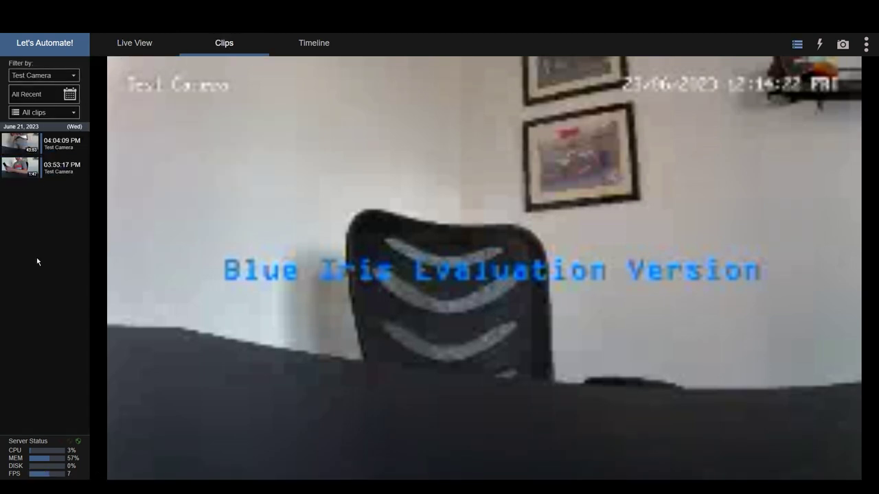
click(71, 76)
click(68, 89)
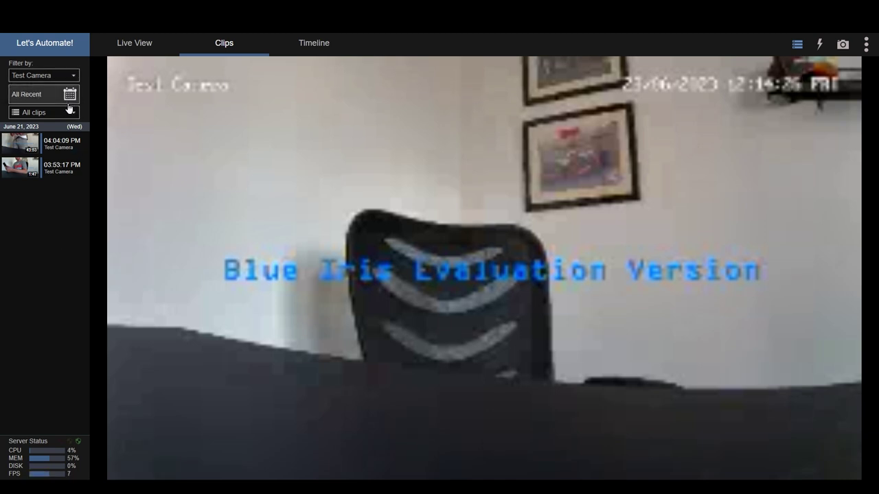
click(67, 112)
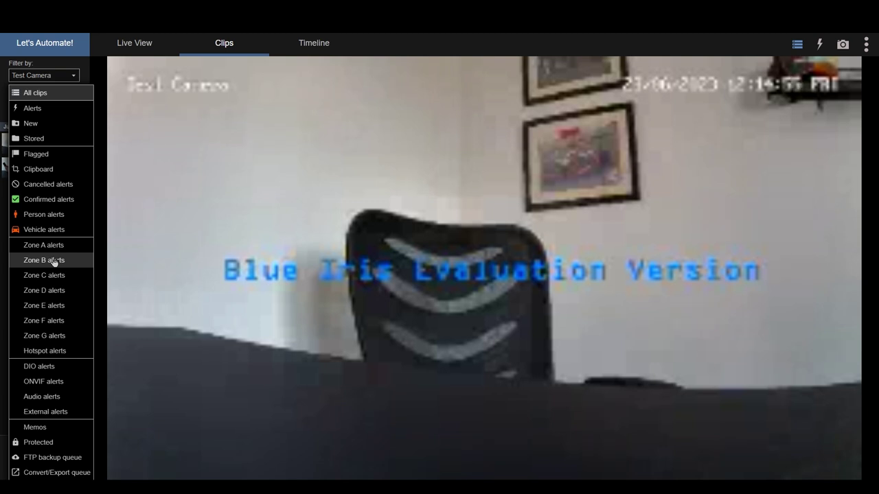
click(68, 93)
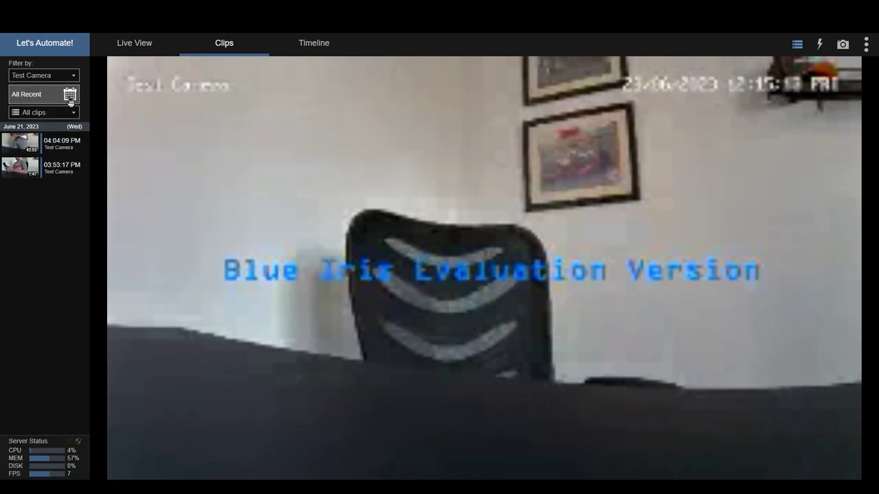
click(70, 95)
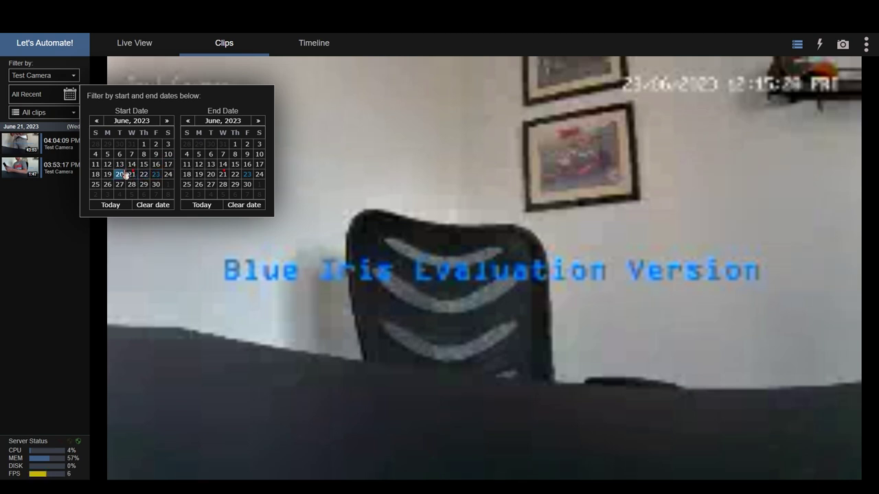
click(37, 213)
mouse_move(62, 174)
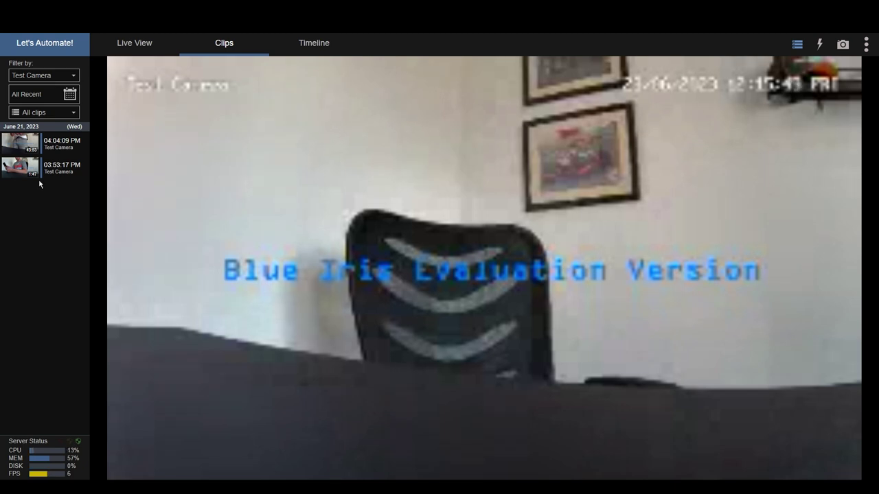
- View the camera's timeline and return to the list of all clips
click(328, 48)
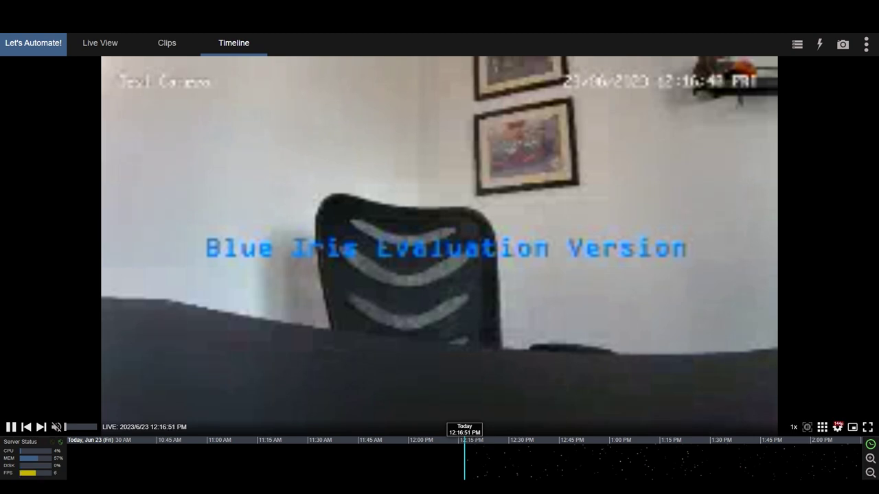
click(797, 44)
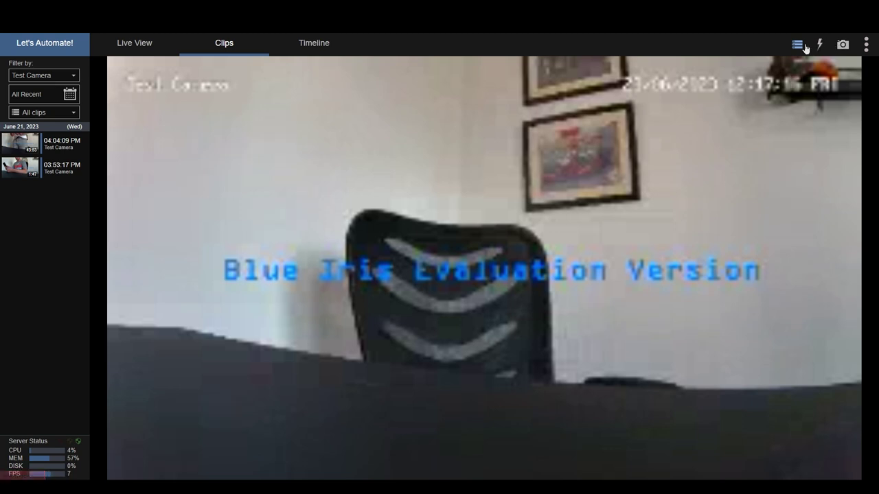
click(801, 50)
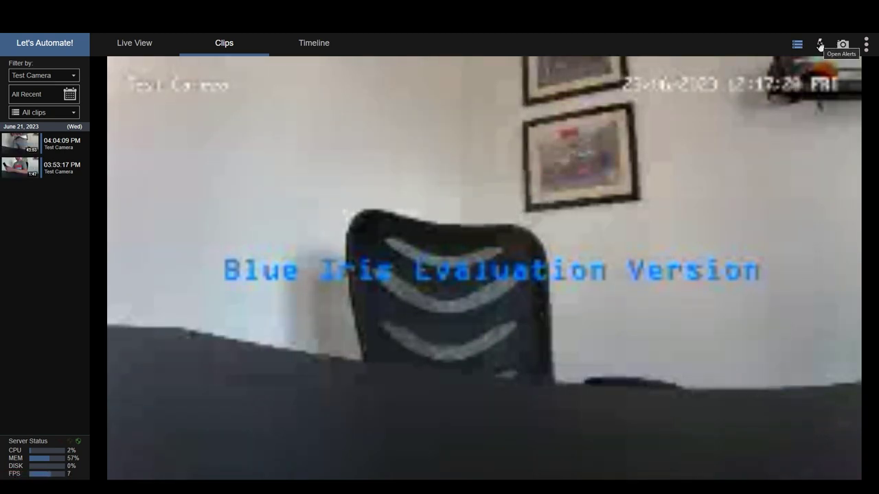
- Switch the clips list to alerts and download a snapshot of the Test Camera
click(819, 47)
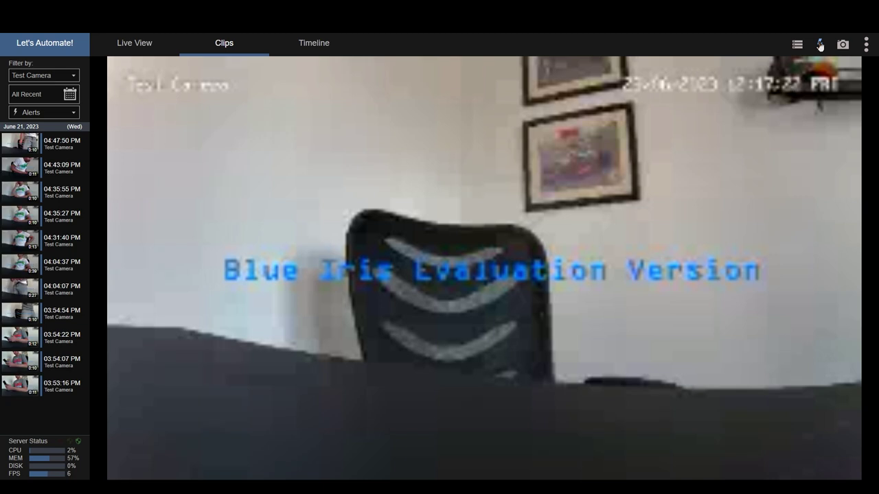
click(843, 45)
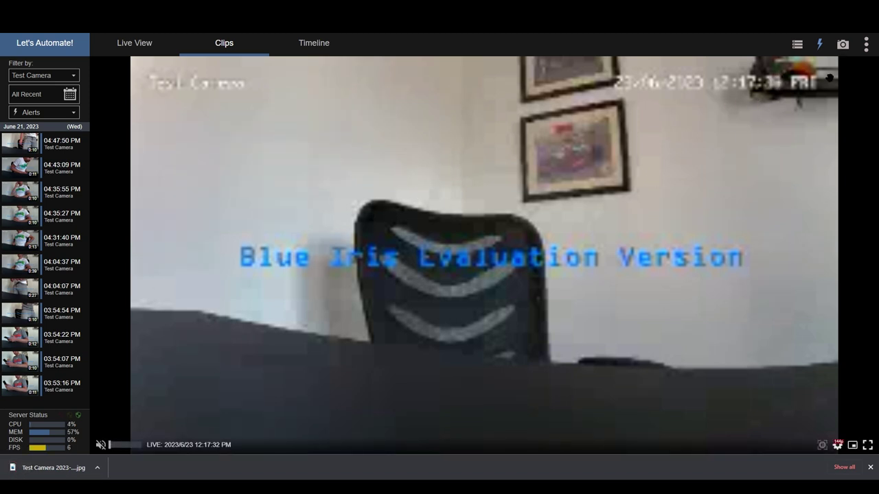
- Look through the web interface's UI Settings from General Settings to MQTT Remote Control and close them
click(866, 46)
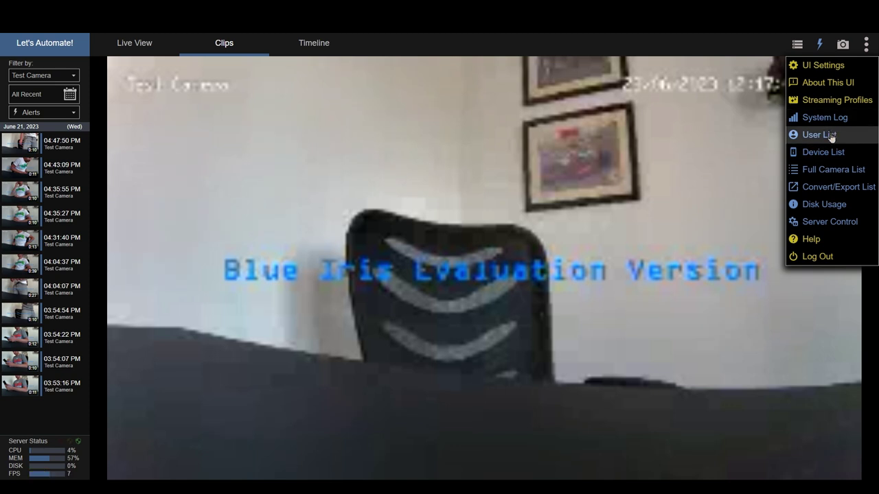
click(827, 67)
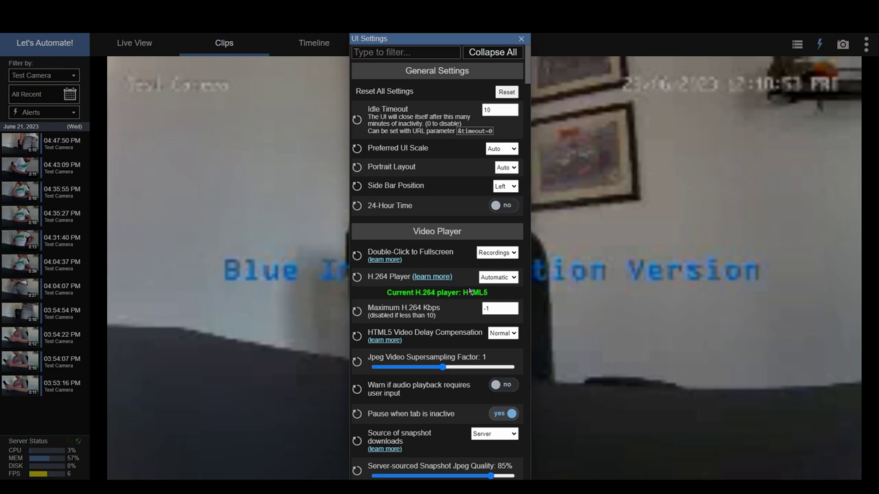
mouse_move(450, 310)
scroll(471, 330, down, 1)
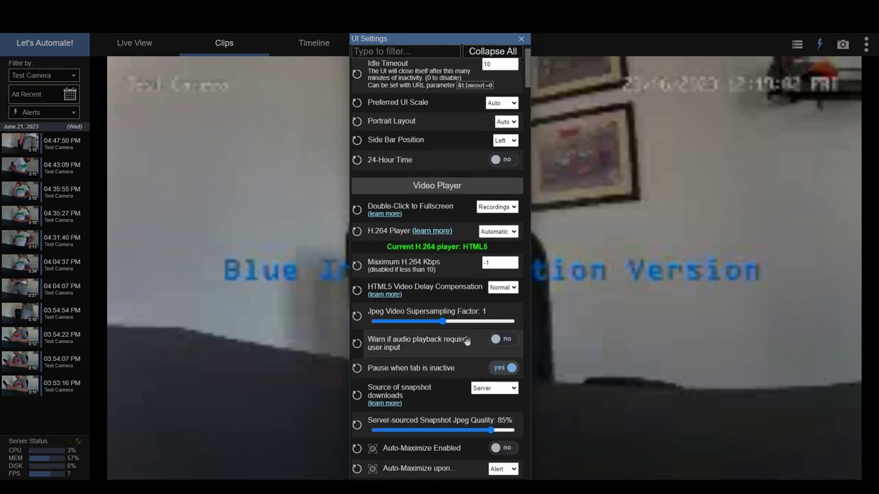
scroll(467, 341, down, 2)
scroll(427, 179, up, 3)
scroll(426, 180, down, 15)
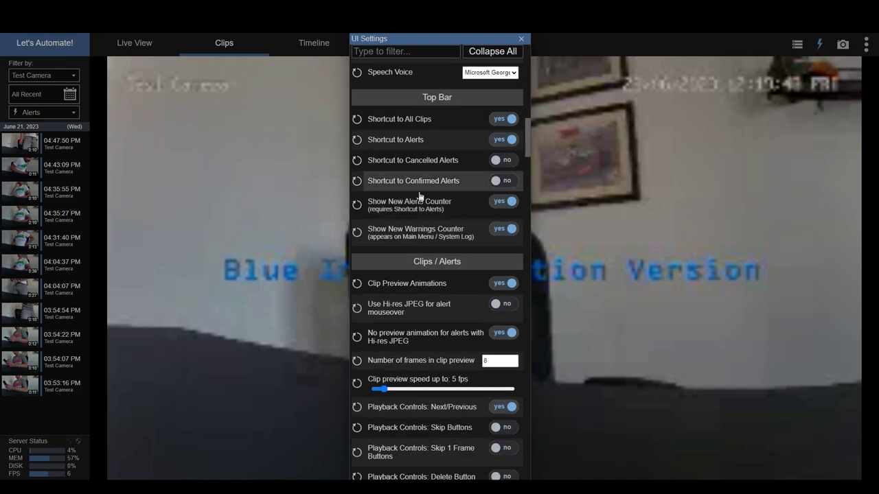
scroll(419, 196, down, 12)
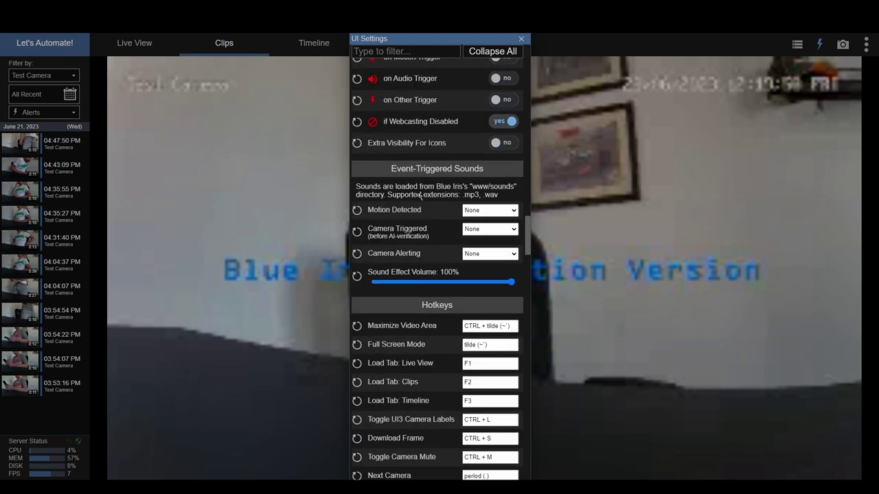
scroll(419, 196, down, 10)
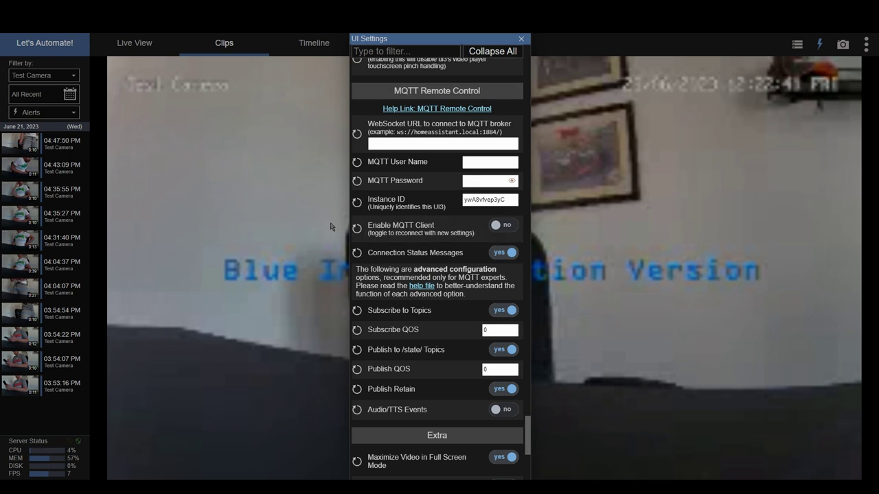
click(570, 213)
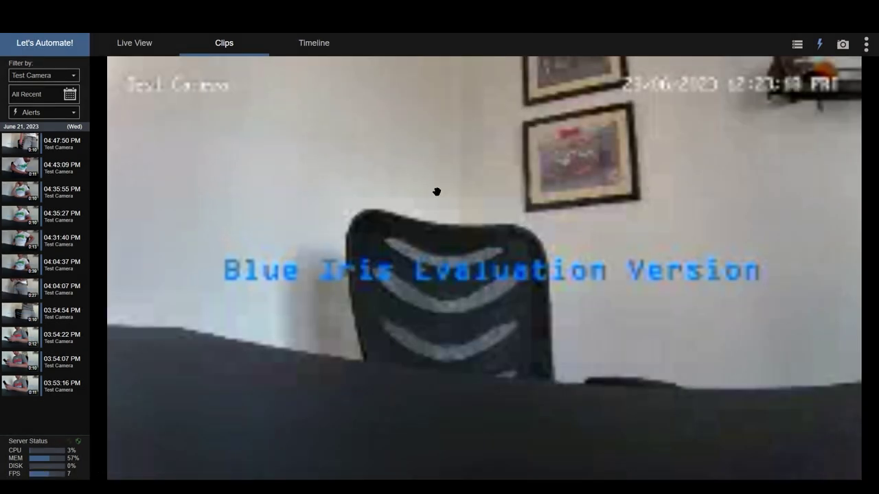
- Look at the profile choices in the Test Camera's alert settings and keep Active selected
mouse_move(428, 190)
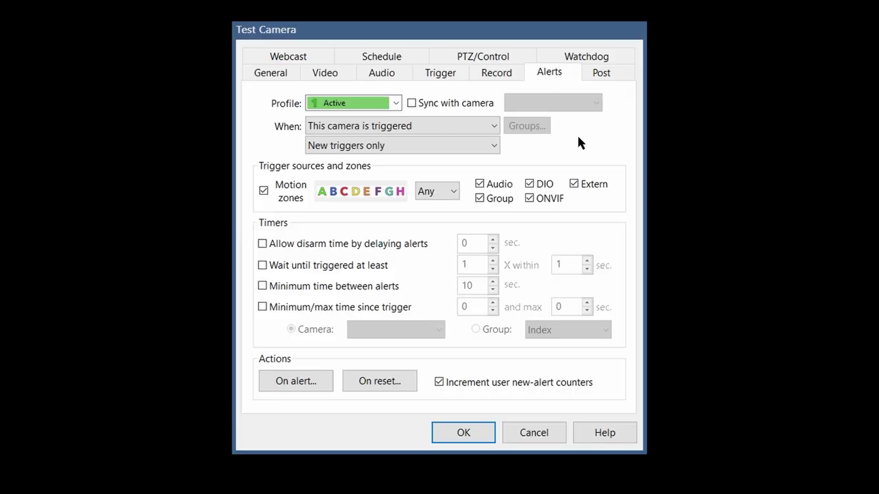
click(399, 103)
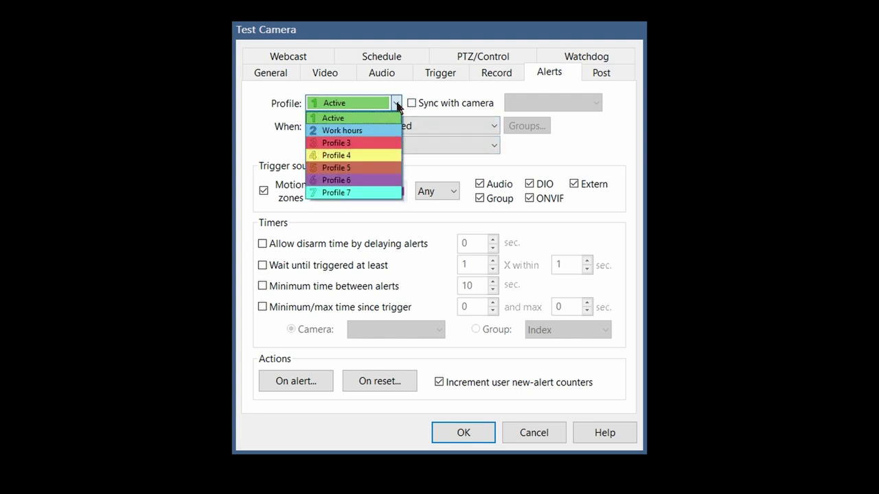
click(343, 119)
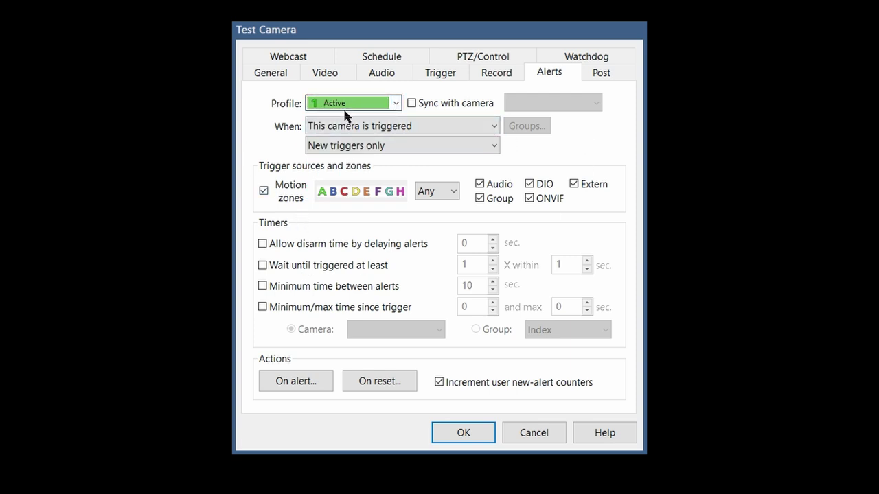
- Look through the alert conditions for which cameras trigger and for new triggers versus re-triggers
click(445, 128)
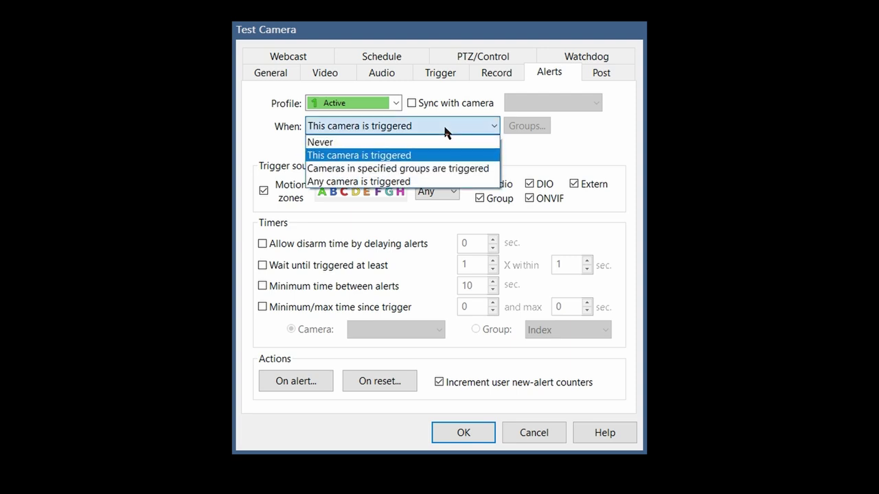
click(444, 127)
click(414, 127)
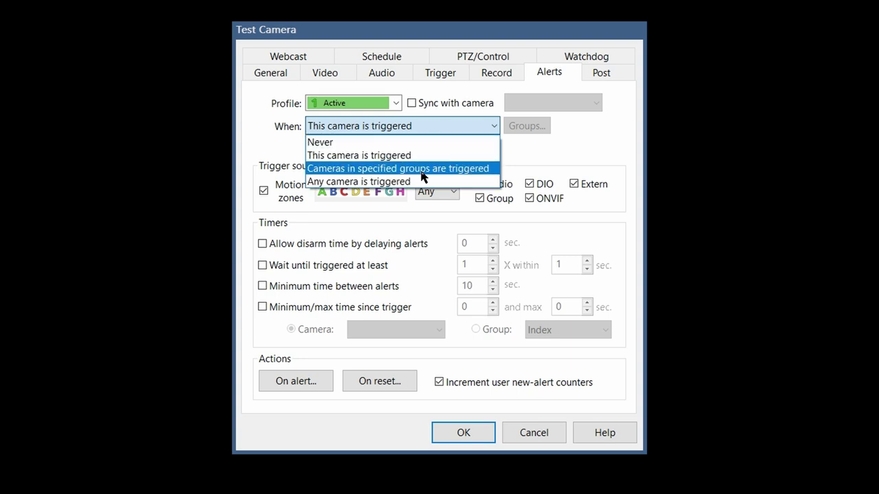
click(573, 132)
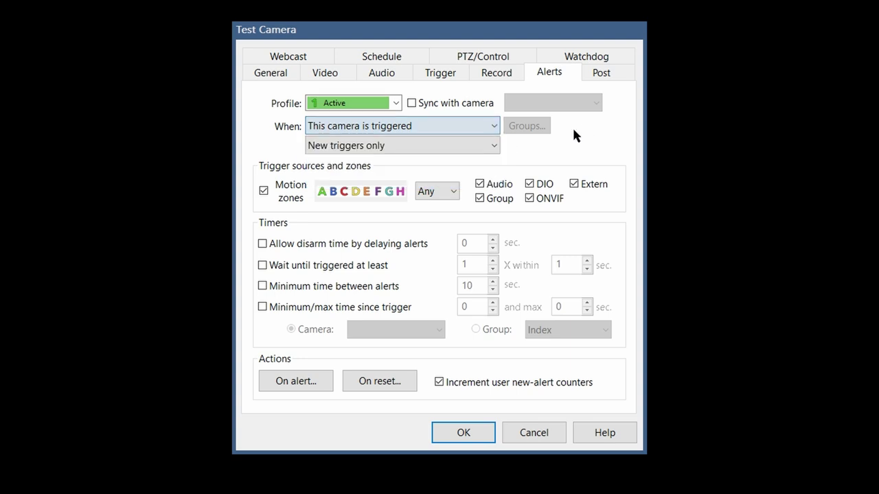
click(477, 146)
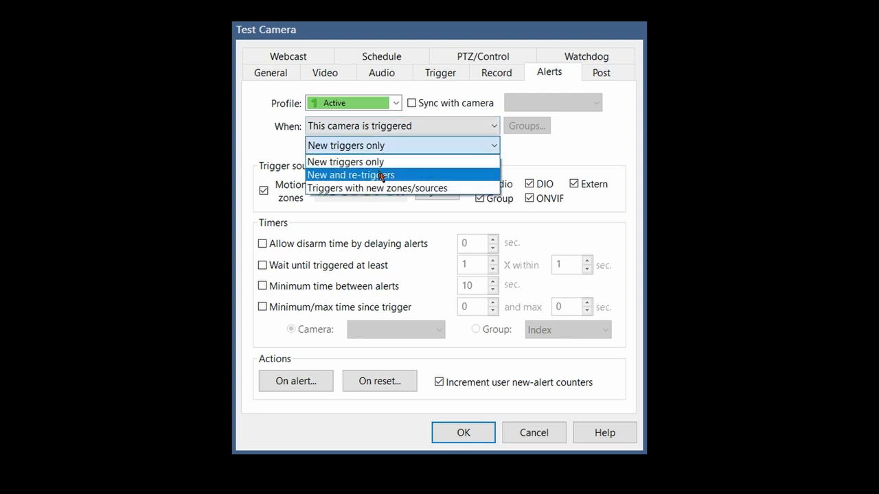
click(303, 214)
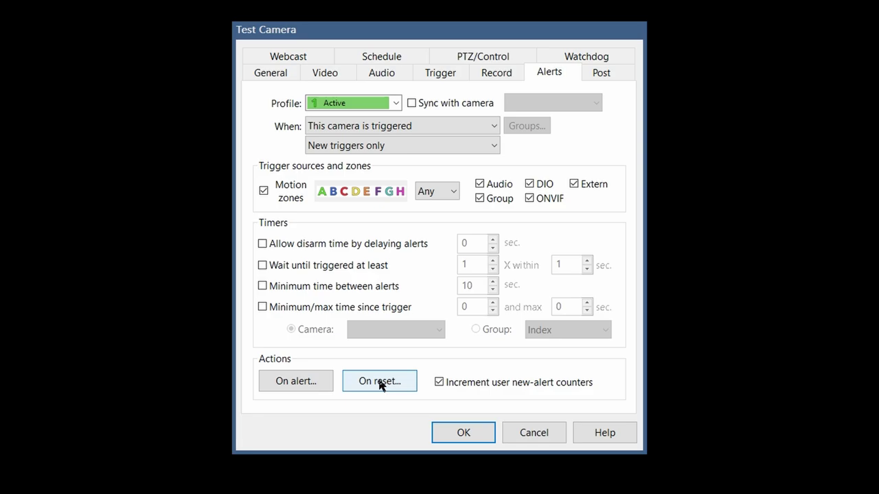
- Look through the action types available in the on-alert action set and close it
click(303, 386)
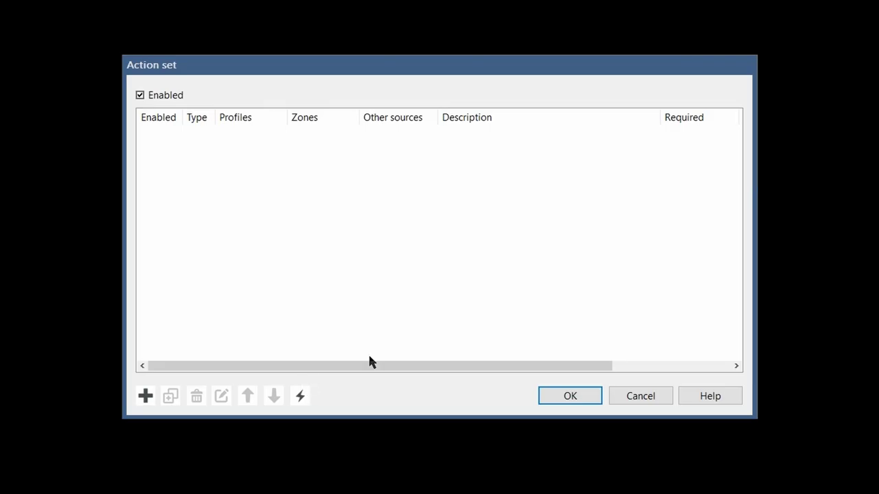
click(145, 396)
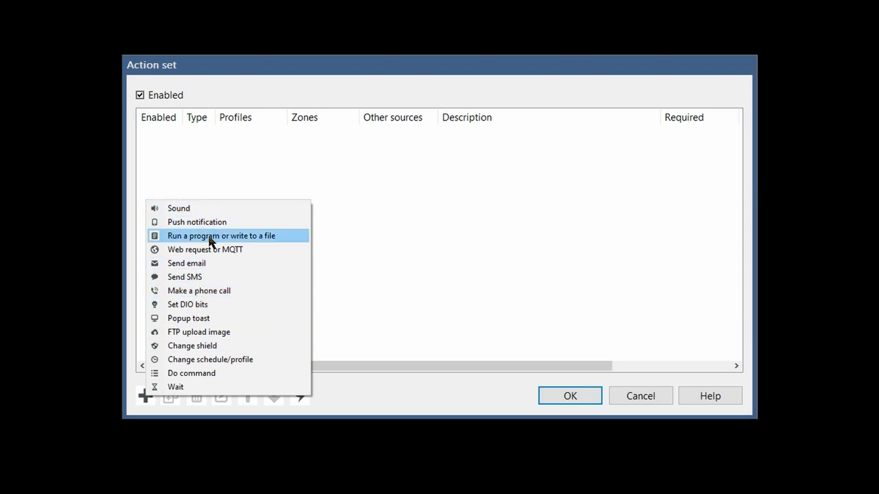
click(241, 334)
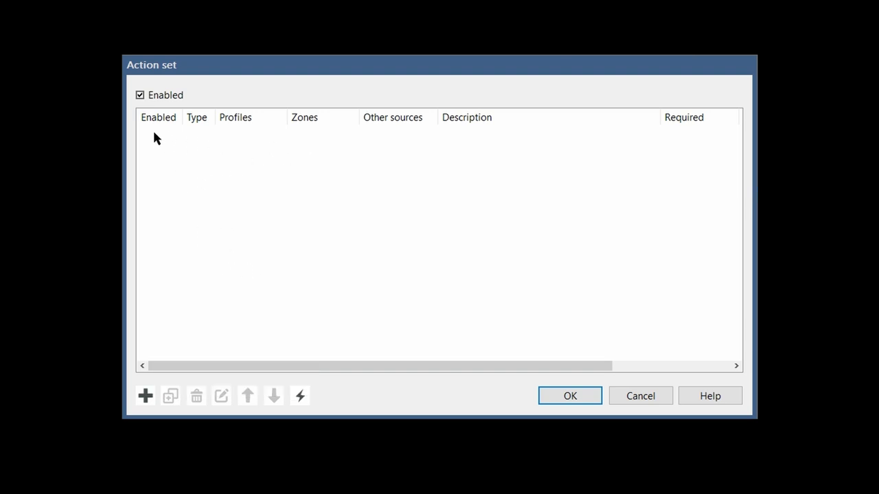
click(140, 96)
key(Return)
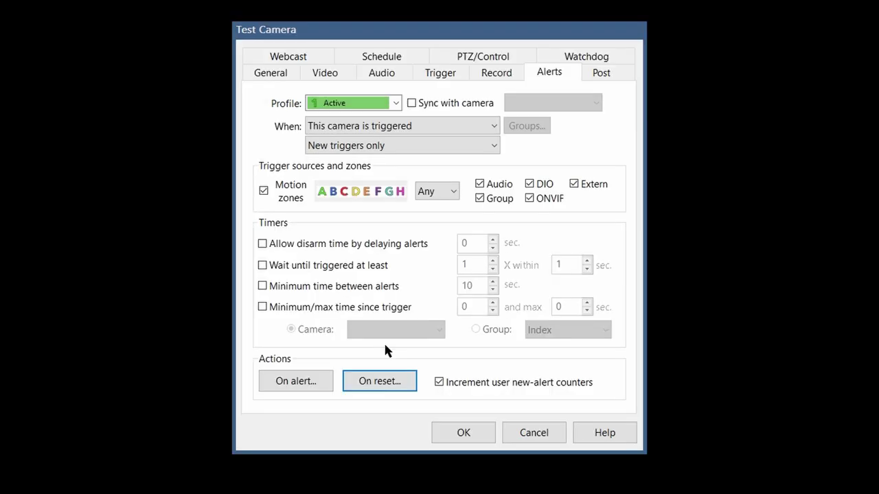
- Try configuring an MQTT topic action in the on-reset action set and cancel it
click(374, 384)
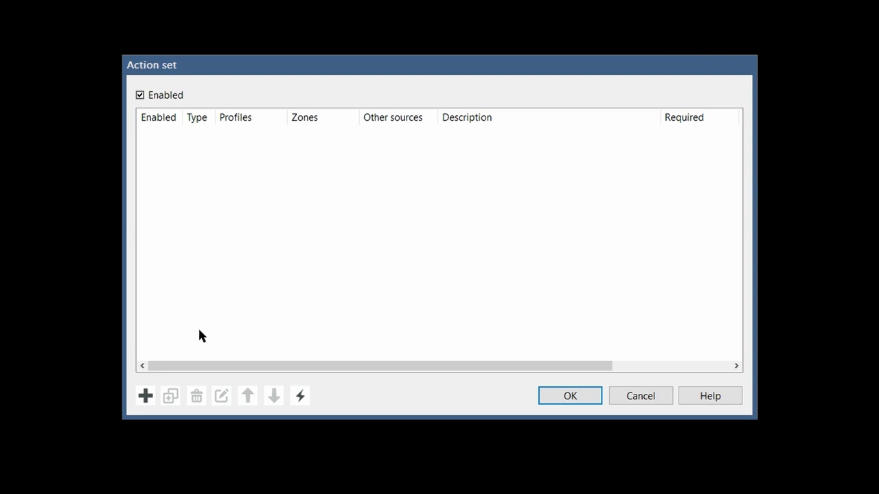
click(145, 396)
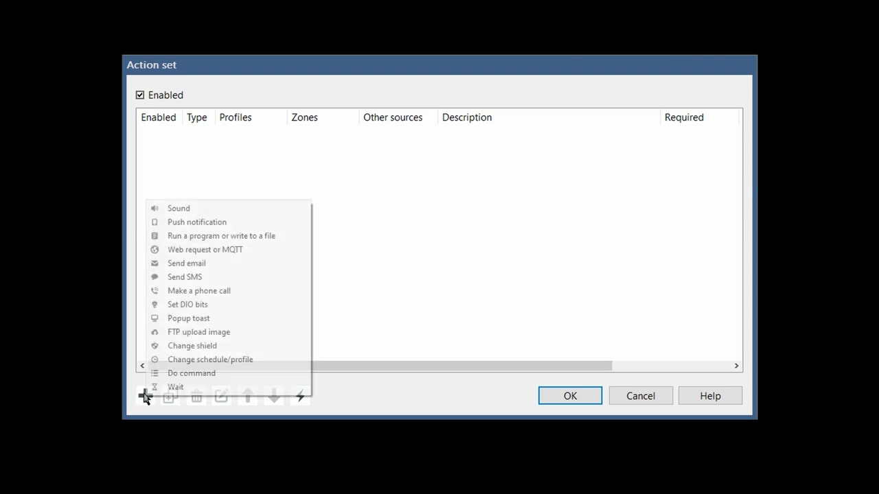
click(245, 252)
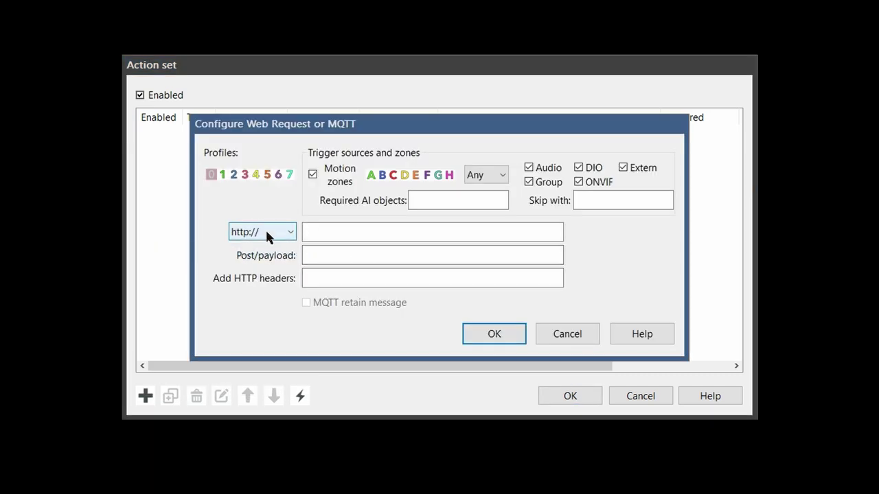
click(267, 232)
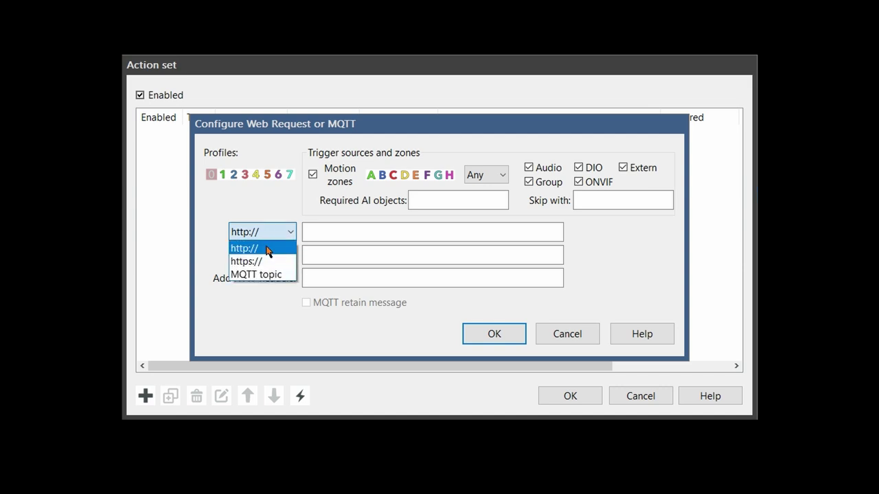
click(261, 274)
click(336, 232)
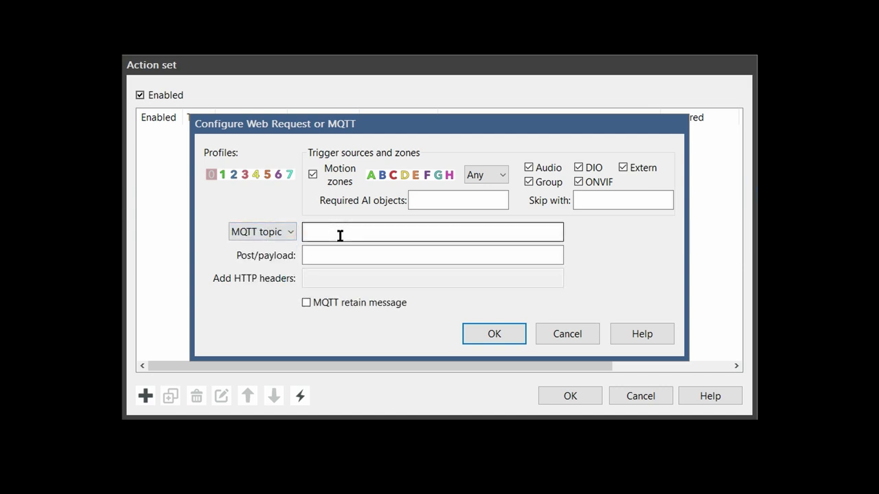
click(323, 260)
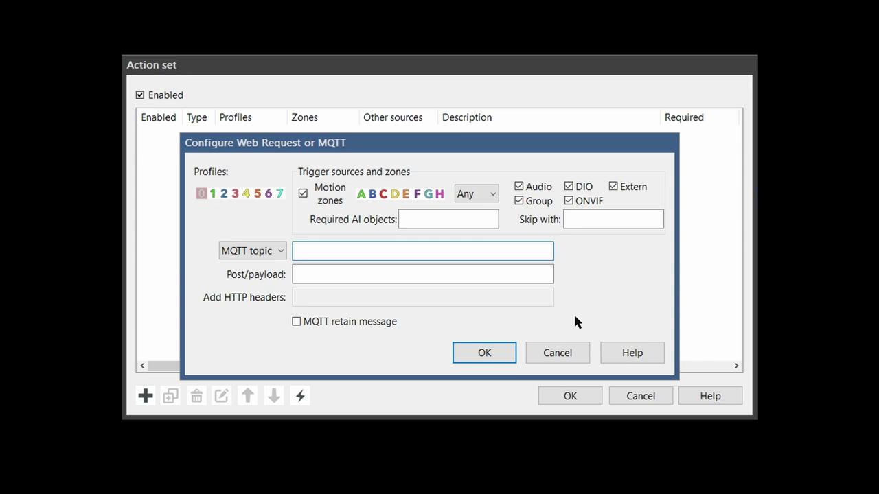
click(547, 355)
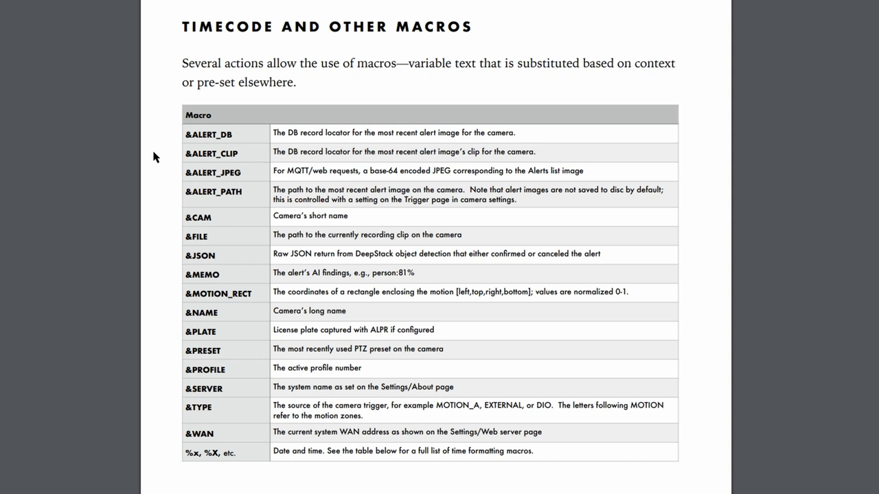
- Highlight the entire macro table in the manual's Timecode and Other Macros section
drag(236, 136, 192, 140)
click(188, 140)
drag(186, 115, 558, 464)
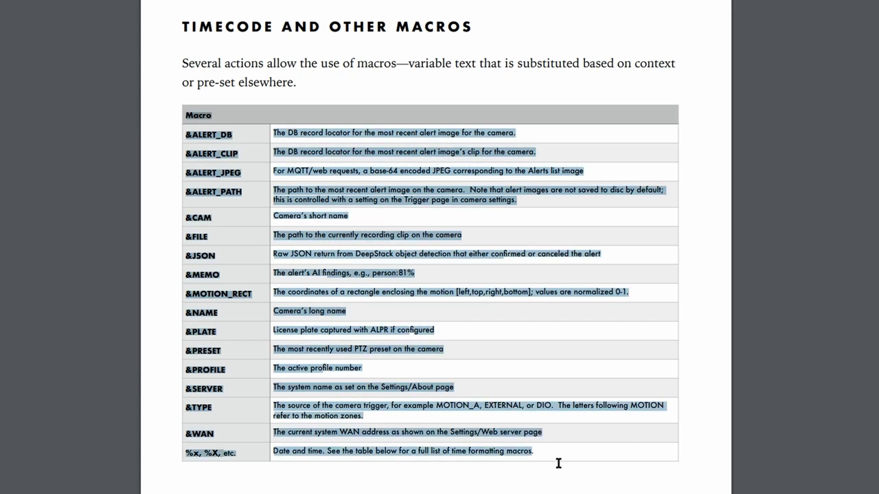